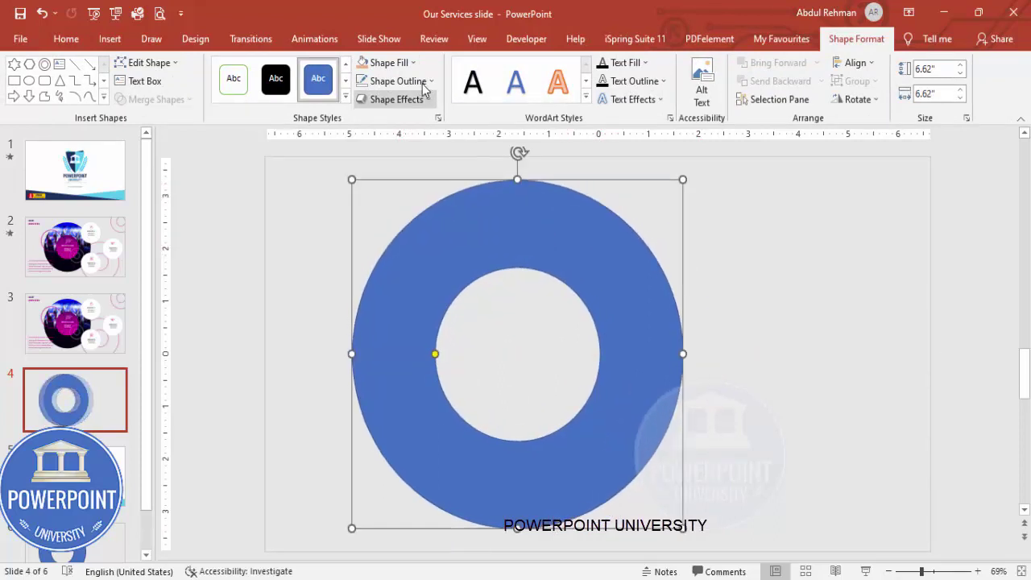
- Set the 6.62-inch blue ring's outline to No Outline
left_click(425, 256)
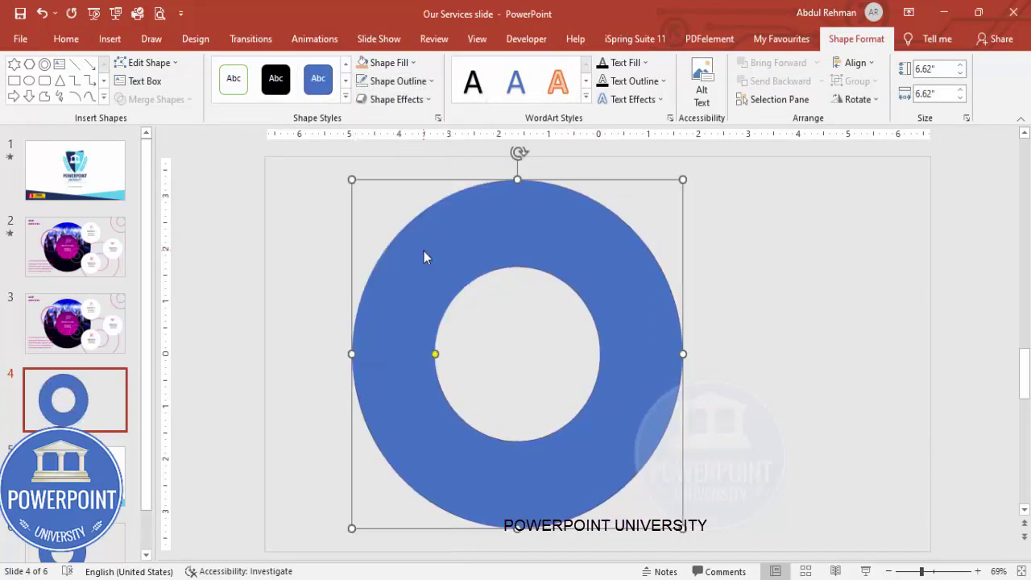
left_click(269, 174)
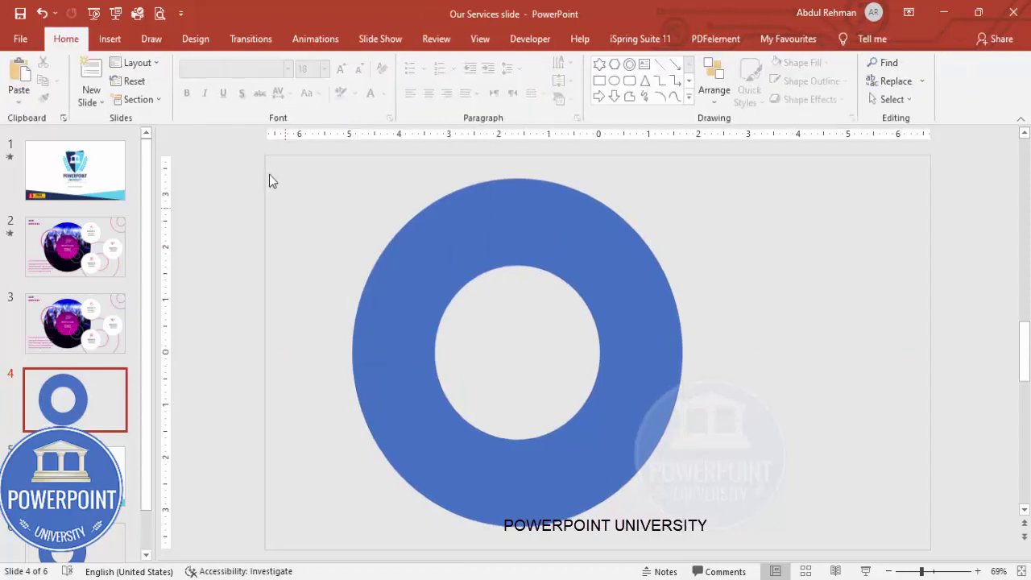
- Draw a borderless 3.74-inch circle over the blue ring's hole
left_click(110, 39)
left_click(242, 84)
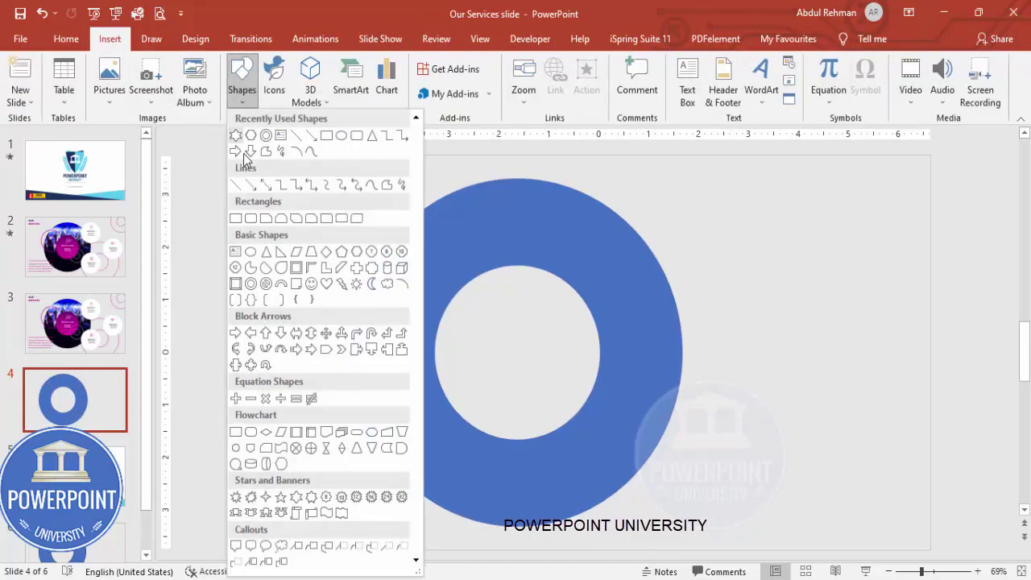
left_click(251, 251)
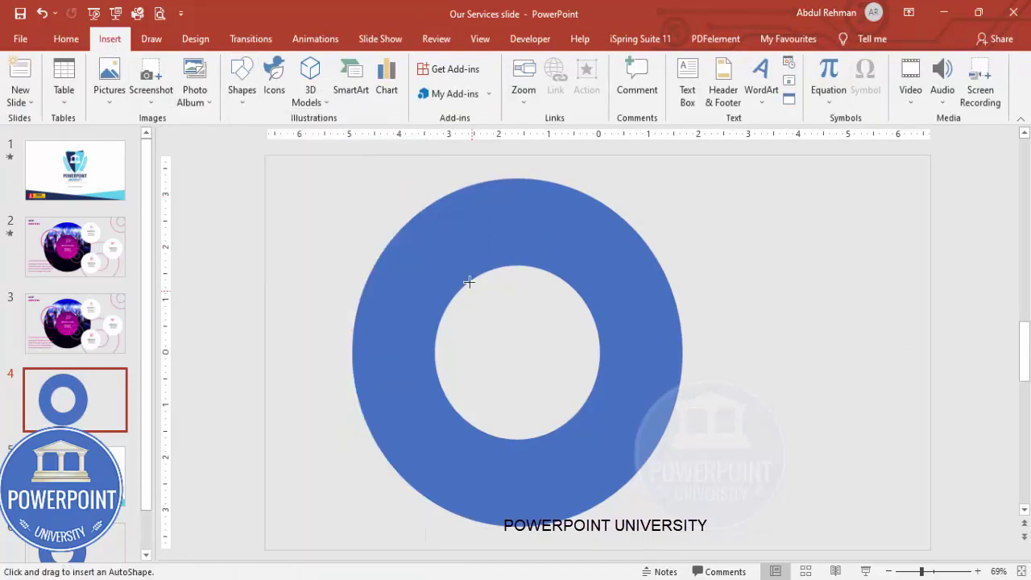
mouse_move(446, 270)
left_mouse_down()
mouse_move(529, 331)
mouse_move(619, 451)
left_mouse_up()
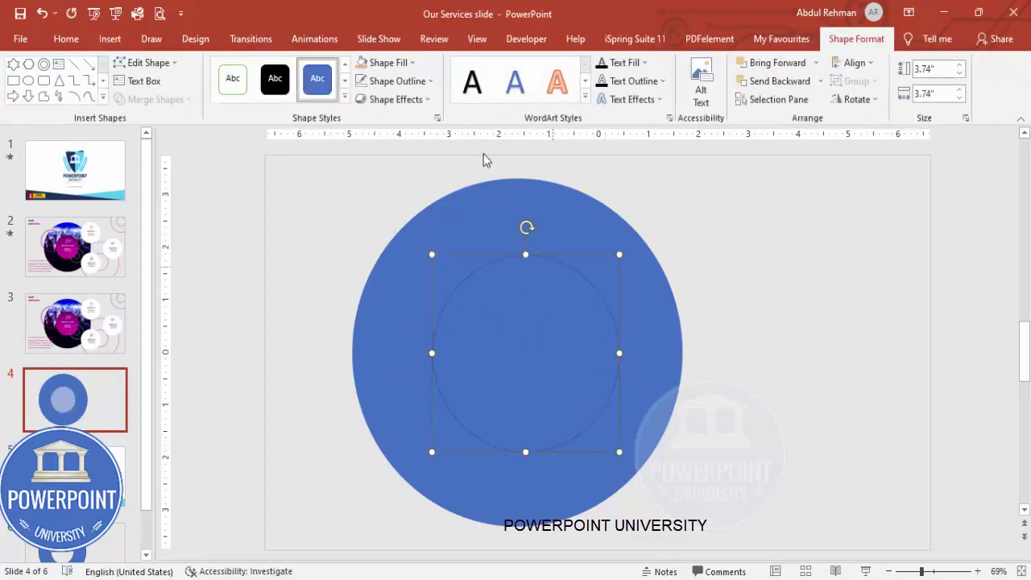
left_click(396, 81)
left_click(446, 253)
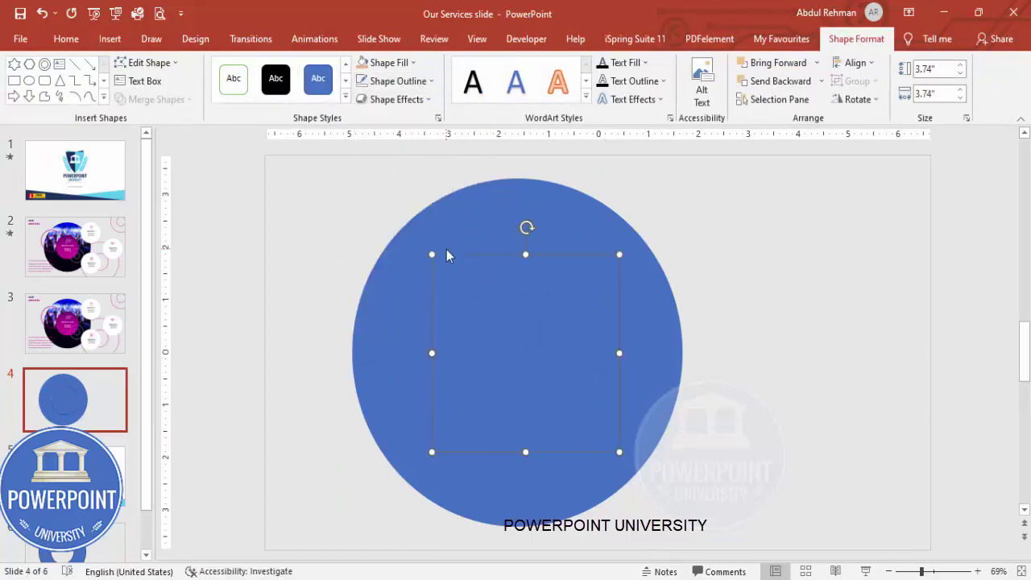
- Give the circle a linear 90° purple-to-magenta gradient fill, then select it with the ring
right_click(529, 309)
left_click(587, 544)
left_click(835, 237)
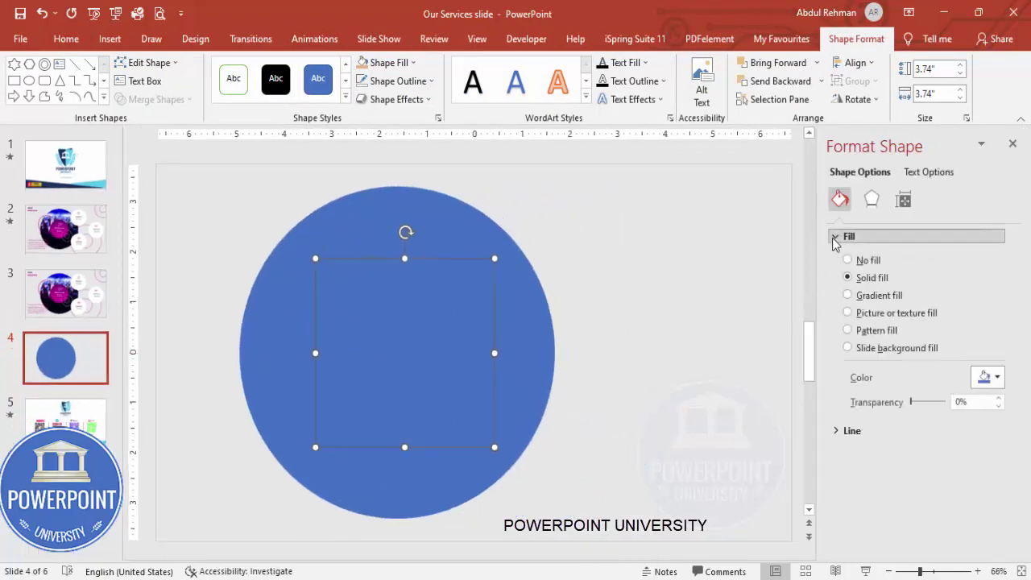
left_click(848, 295)
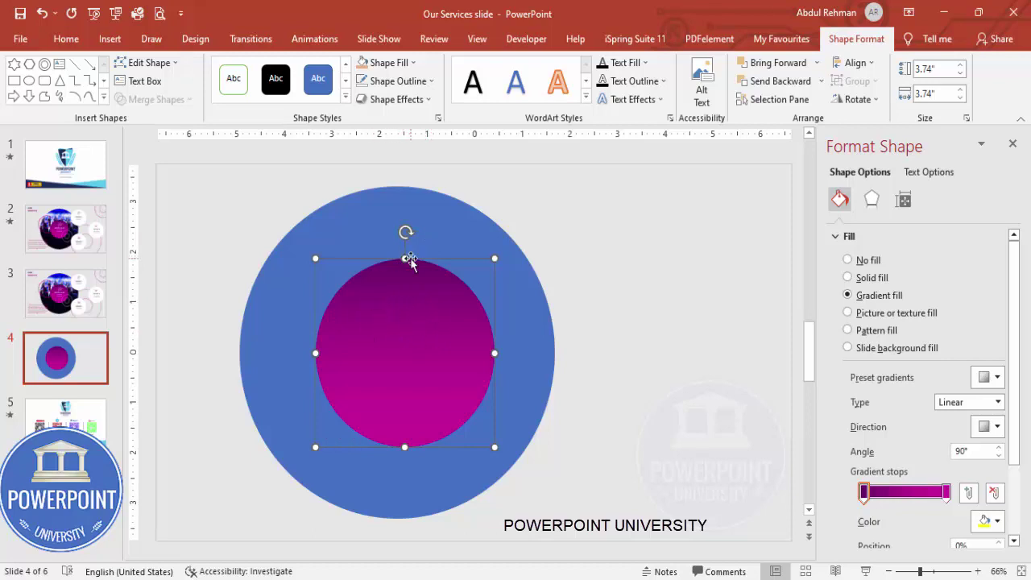
left_click(442, 229, "shift")
- Apply Align Center and Align Middle so the gradient circle is concentric with the ring
left_click(861, 68)
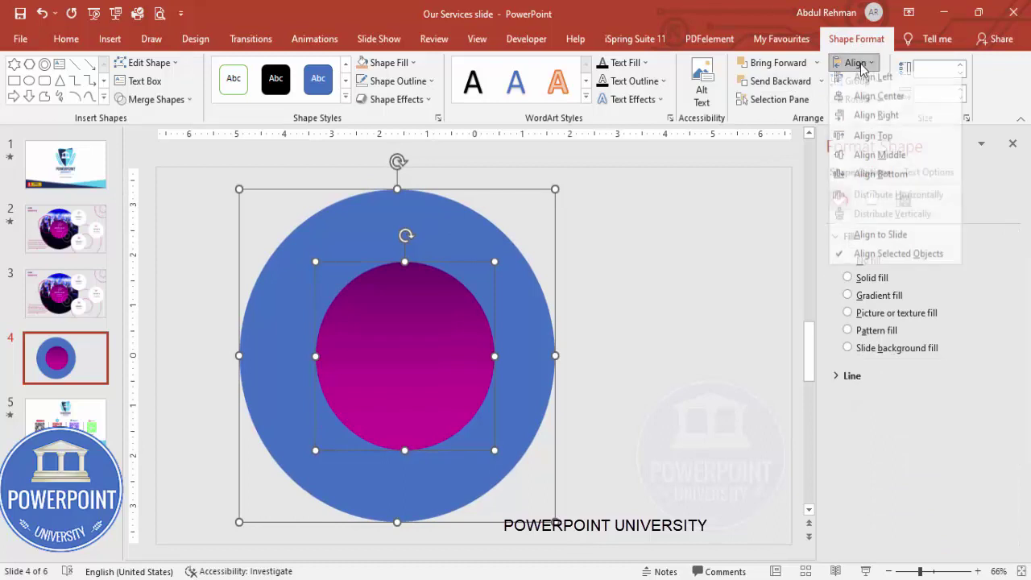
left_click(878, 102)
left_click(852, 64)
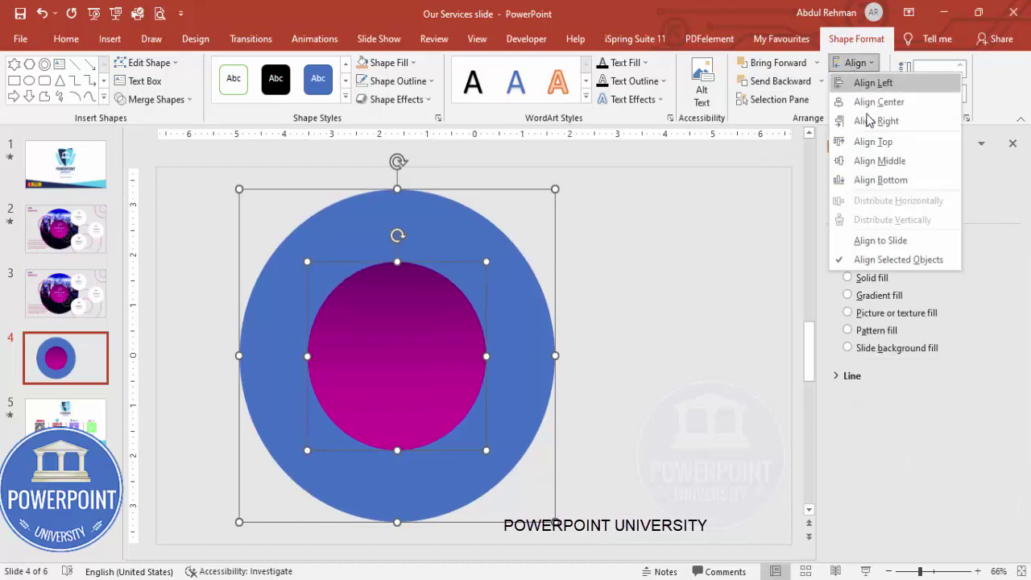
left_click(878, 158)
left_click(607, 262)
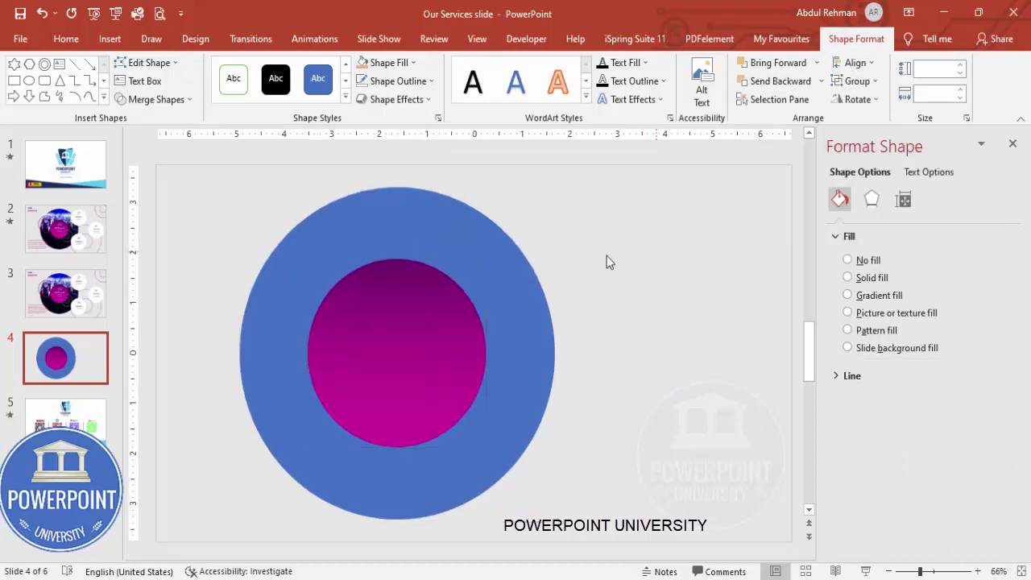
left_click(439, 222)
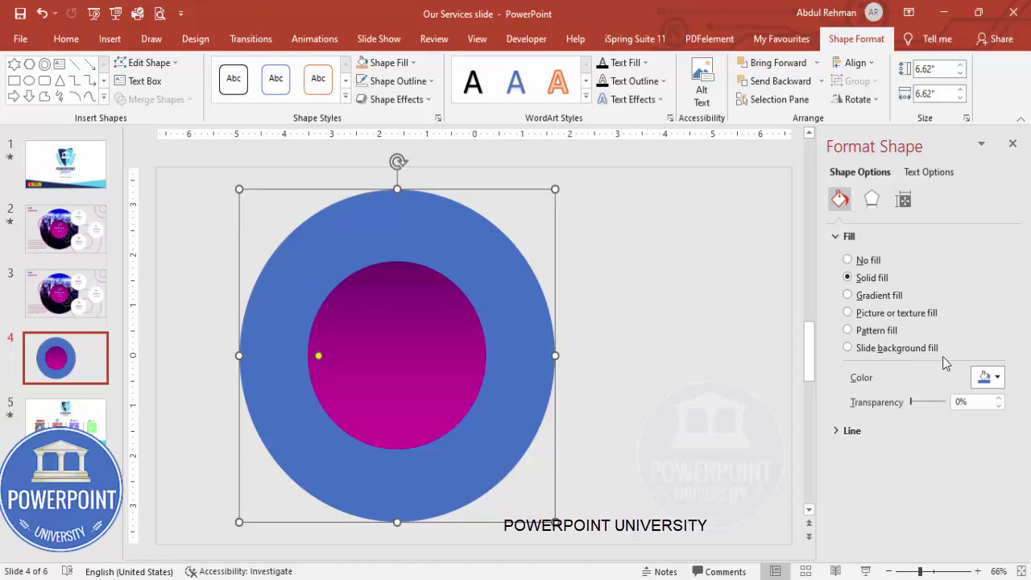
- Use Picture or texture fill to put a conference stage and audience photo in the ring
left_click(915, 314)
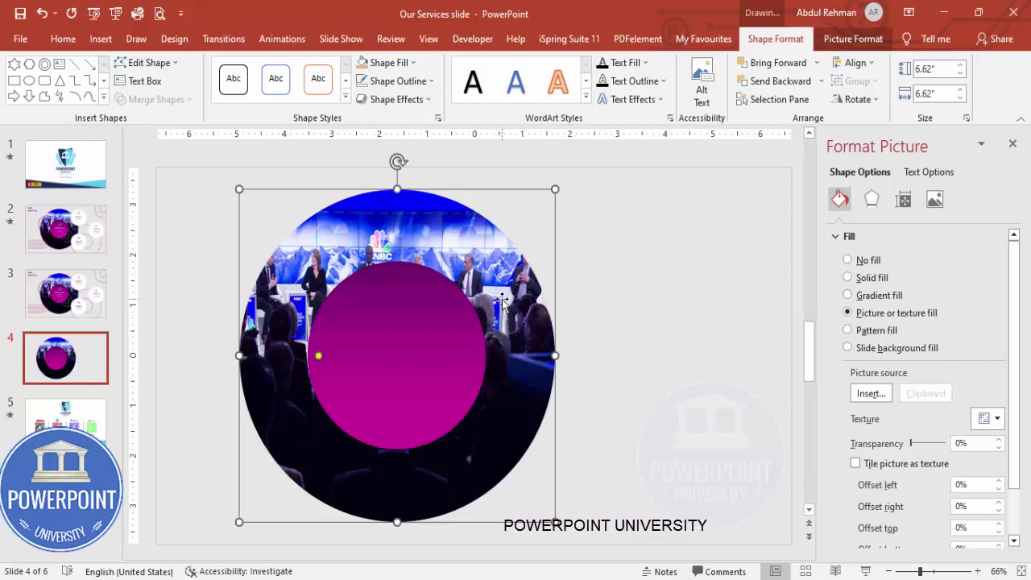
left_click(876, 396)
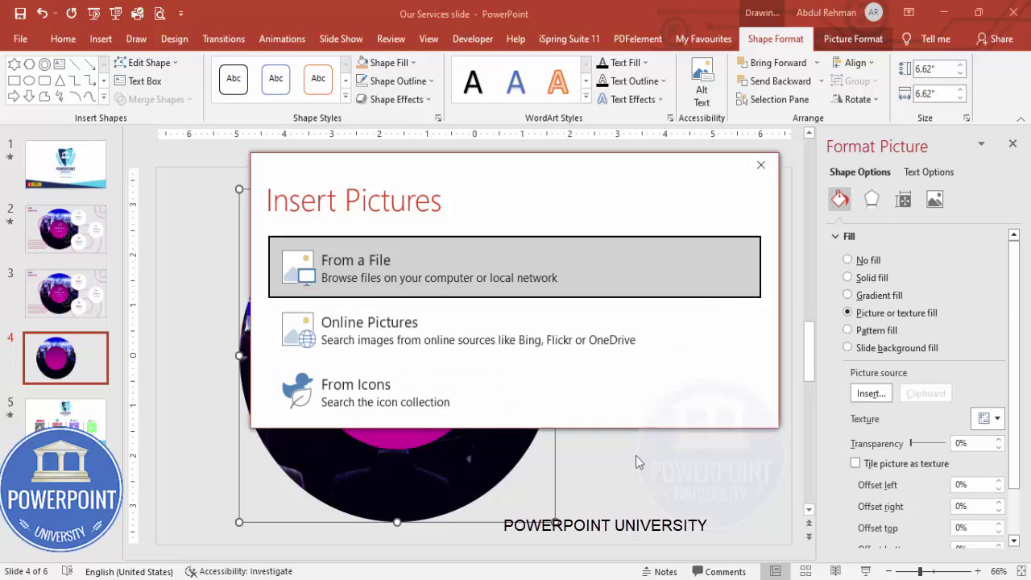
left_click(760, 165)
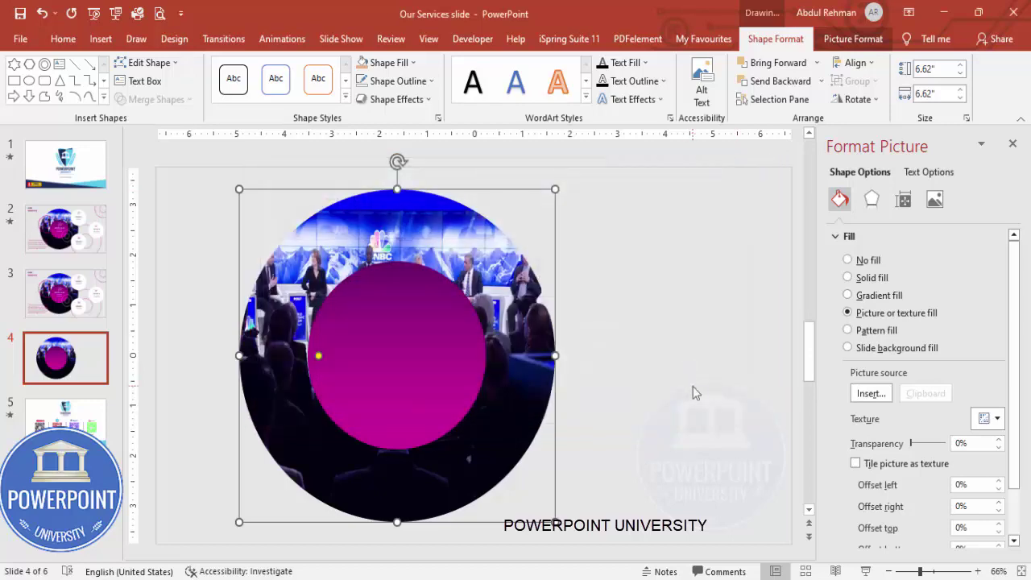
left_click(692, 386)
left_click(408, 330)
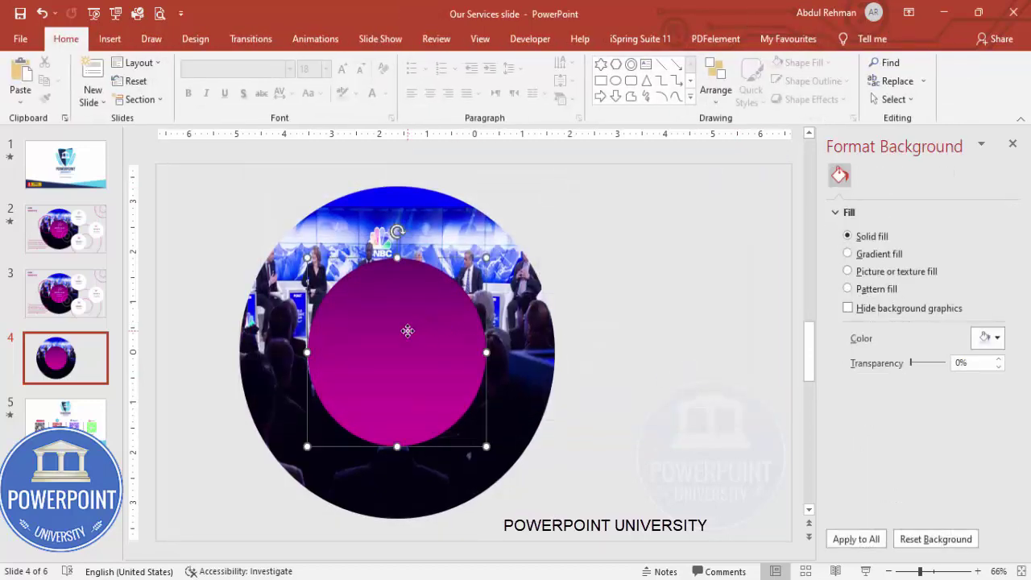
left_click(631, 318)
left_click(109, 39)
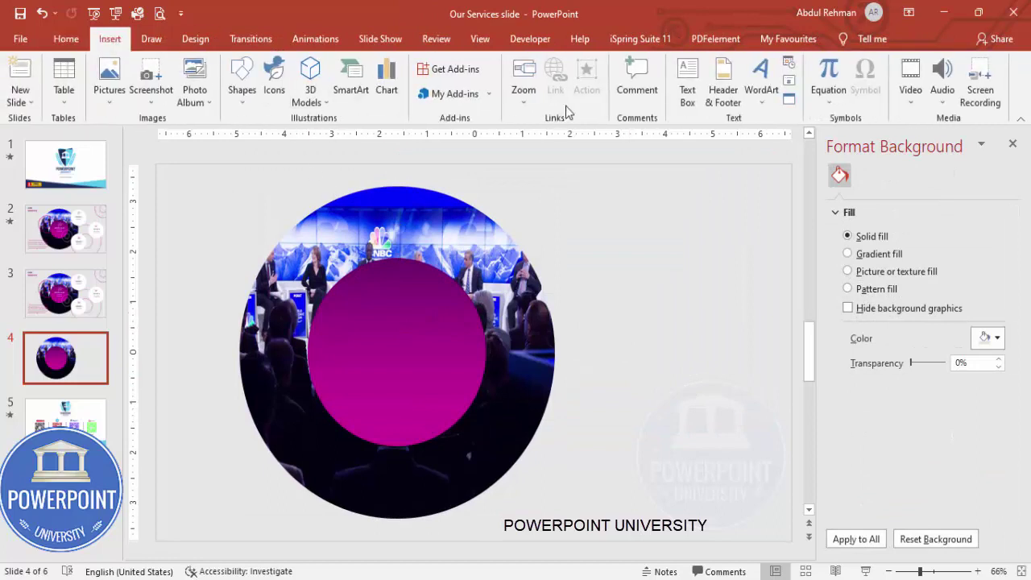
- Add a text box on the magenta circle reading 'OUR MAIN SERVICE'
left_click(688, 81)
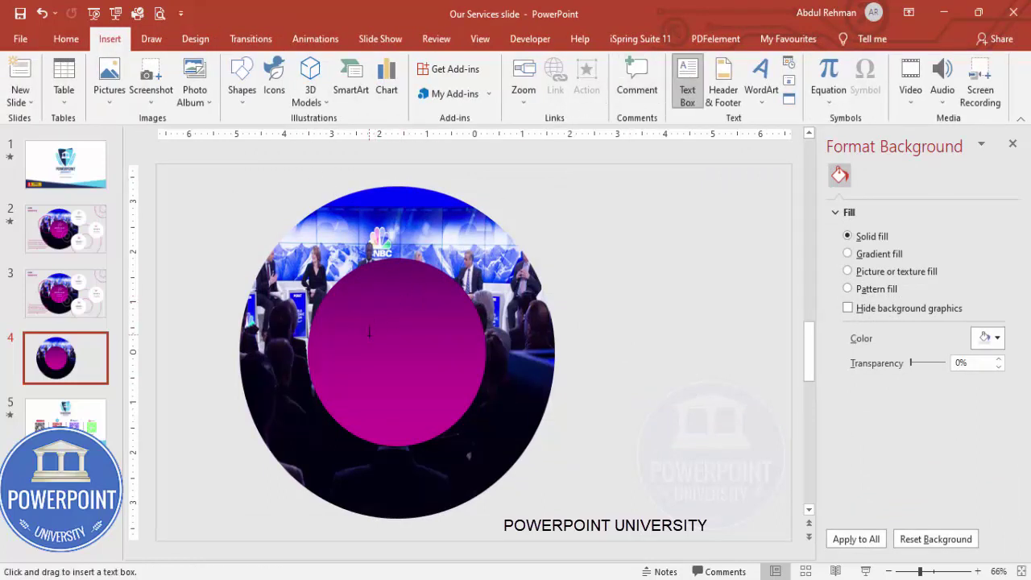
left_click_drag(366, 342, 435, 364)
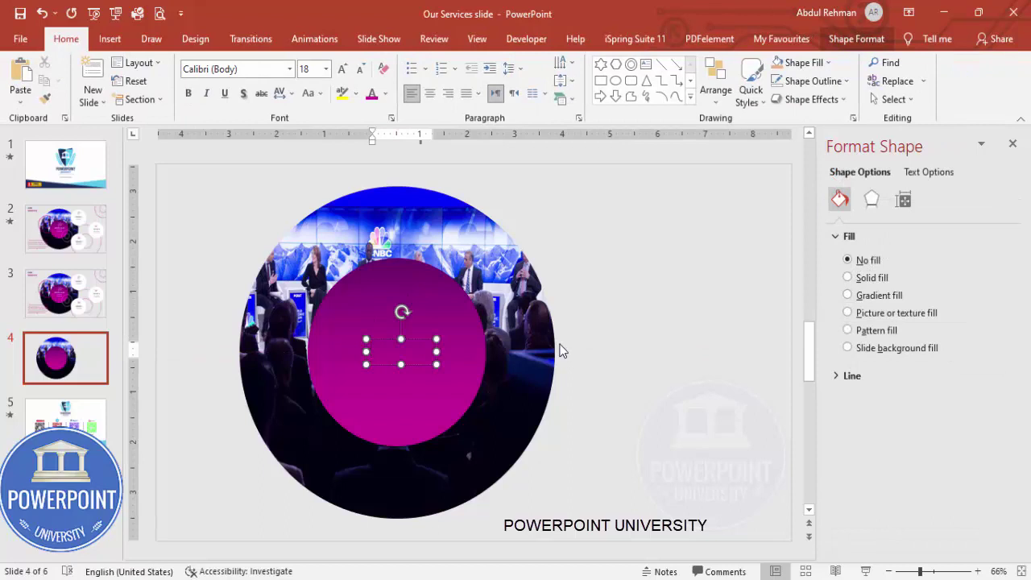
type("OUR")
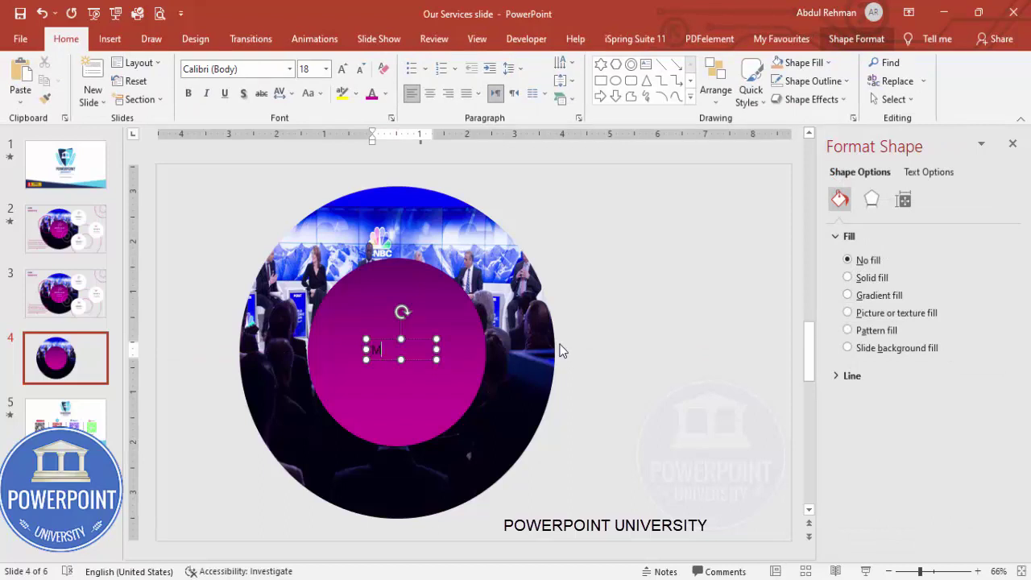
type(" S")
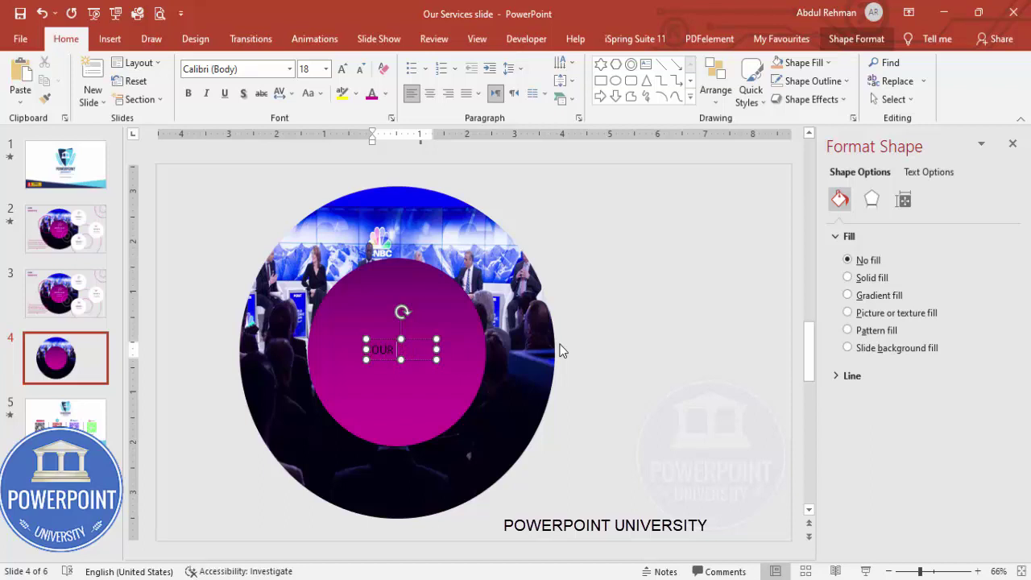
type(" MAIN SERVICE")
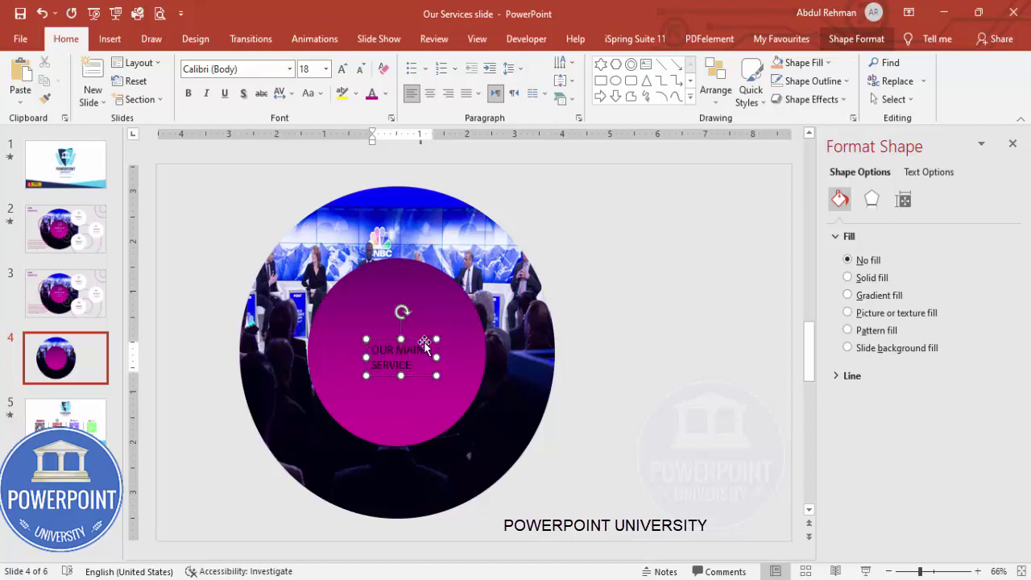
left_click(425, 341)
- Make the heading white, Open Sans Condensed and centred, then move it up
left_click(385, 95)
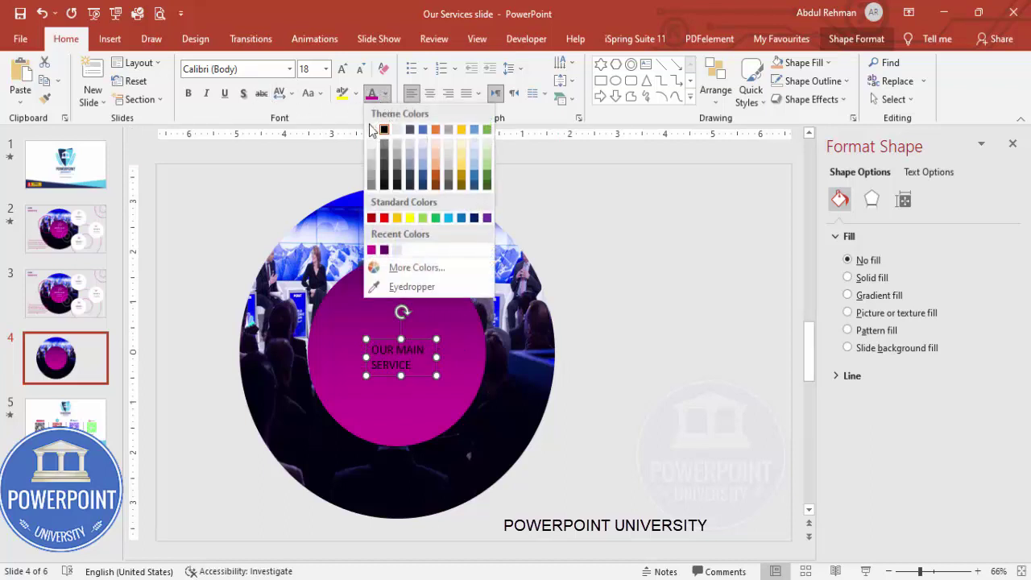
left_click(373, 133)
left_click(246, 71)
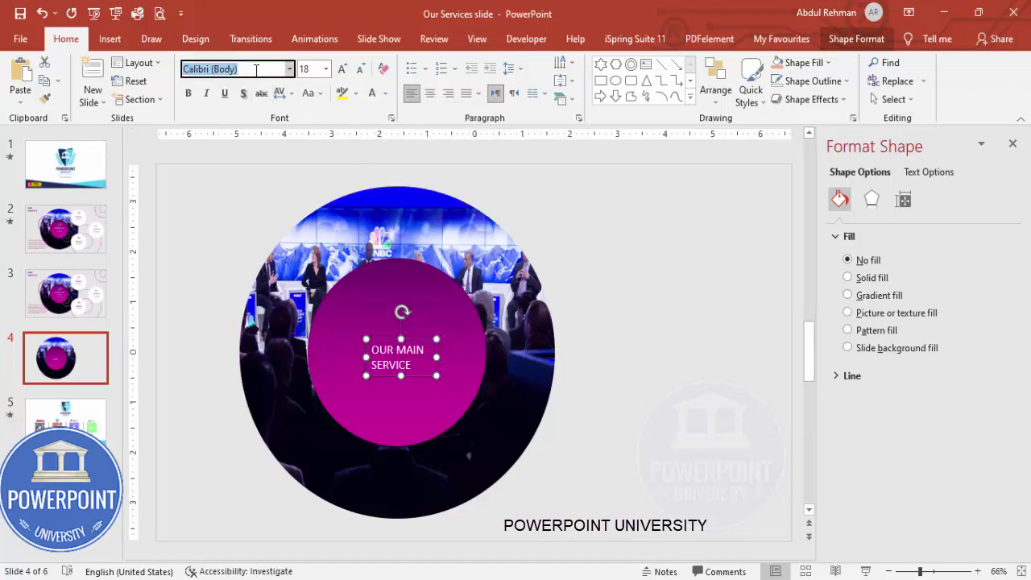
type("open sans Condensed")
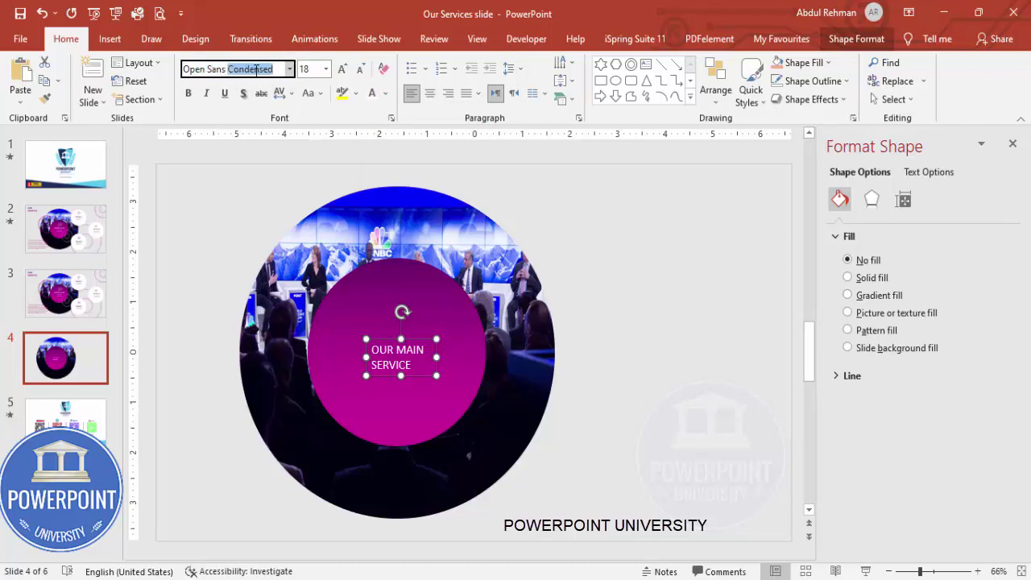
key("Return")
left_click(431, 94)
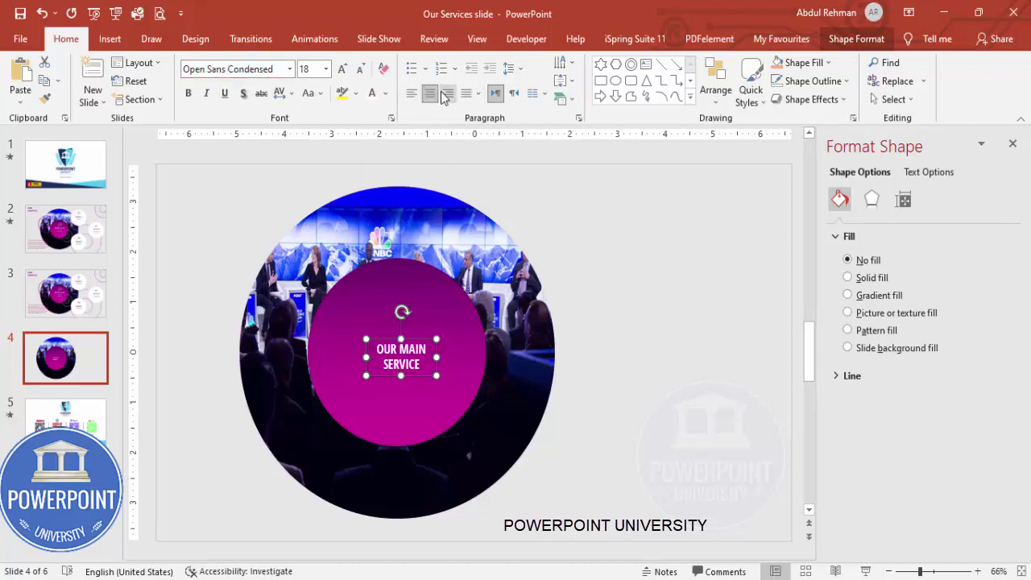
mouse_move(419, 341)
left_mouse_down()
mouse_move(419, 324)
mouse_move(430, 352)
mouse_move(470, 352)
mouse_move(409, 326)
mouse_move(422, 324)
left_mouse_up()
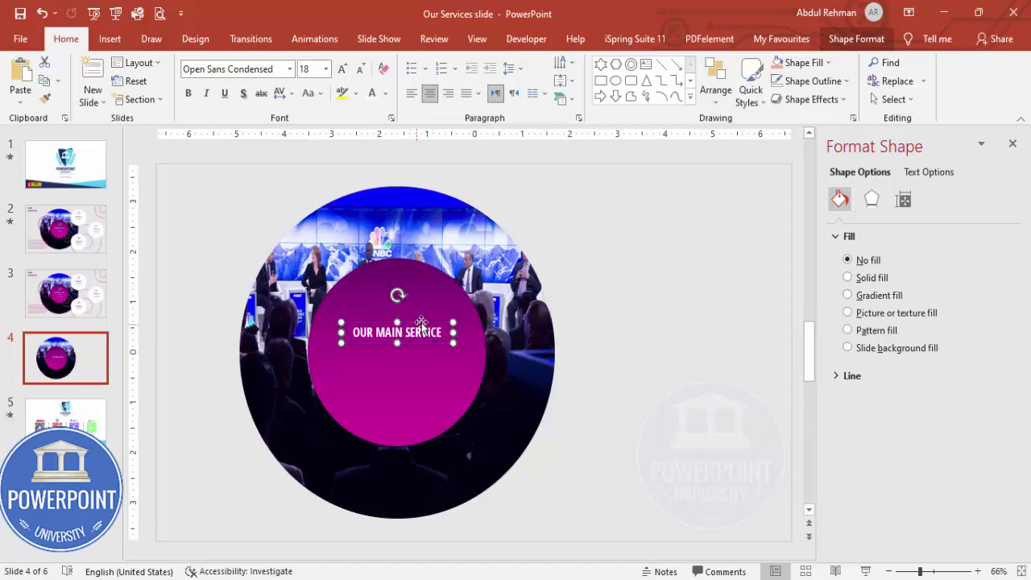
- Add a text box below the heading reading 'Add detail text here'
left_click(111, 40)
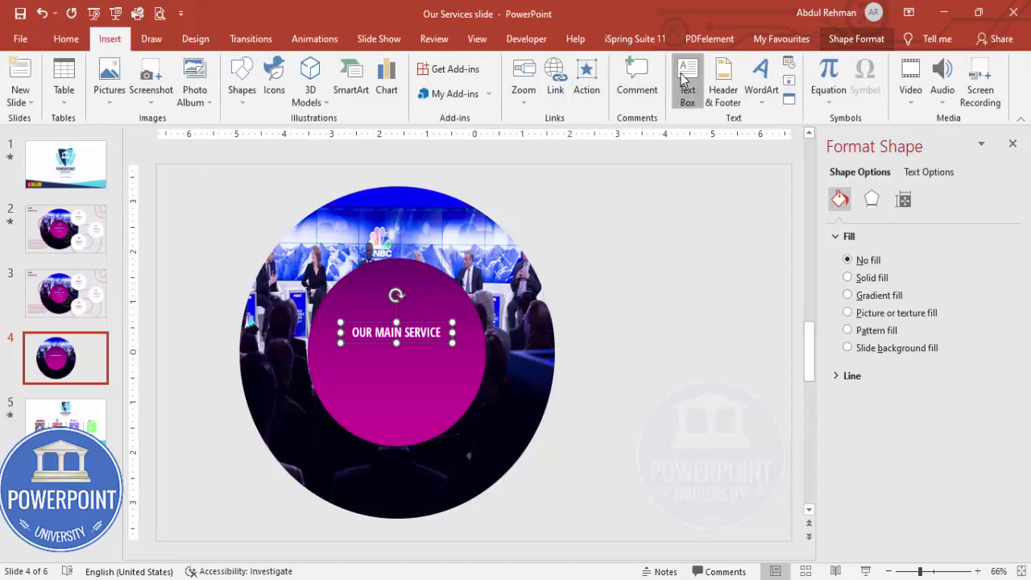
left_click(687, 81)
left_click_drag(341, 361, 443, 392)
type("Add detail te")
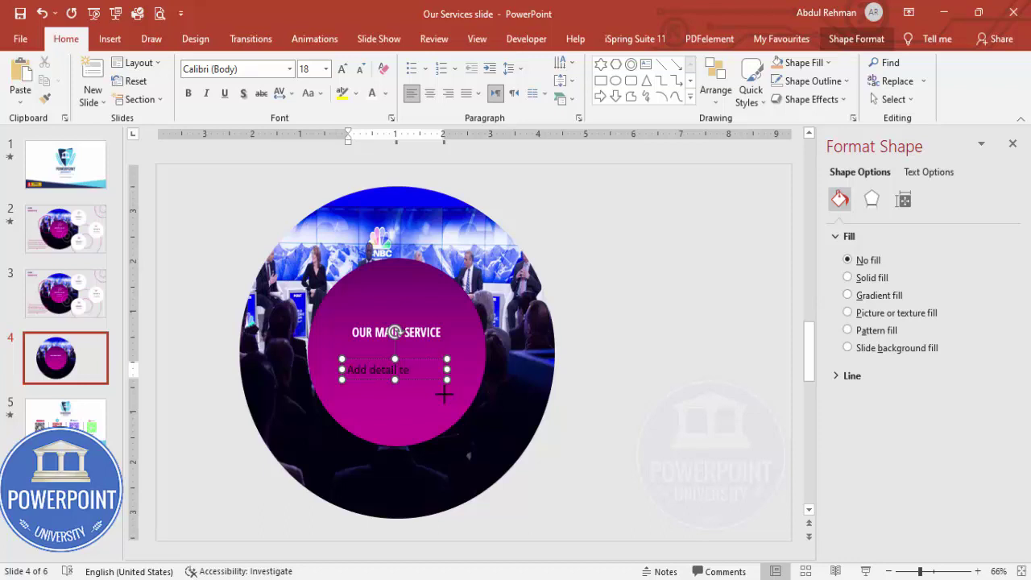
type("xt here")
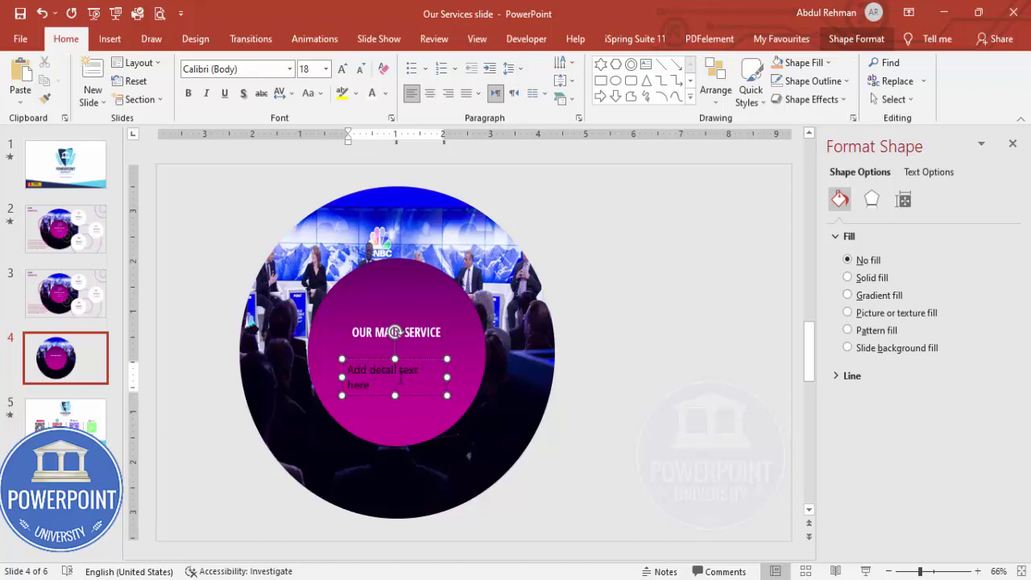
left_click(419, 357)
- Format the detail text white, centred, in Open Sans Condensed at 14 pt
left_click(371, 93)
left_click(430, 94)
left_click(260, 73)
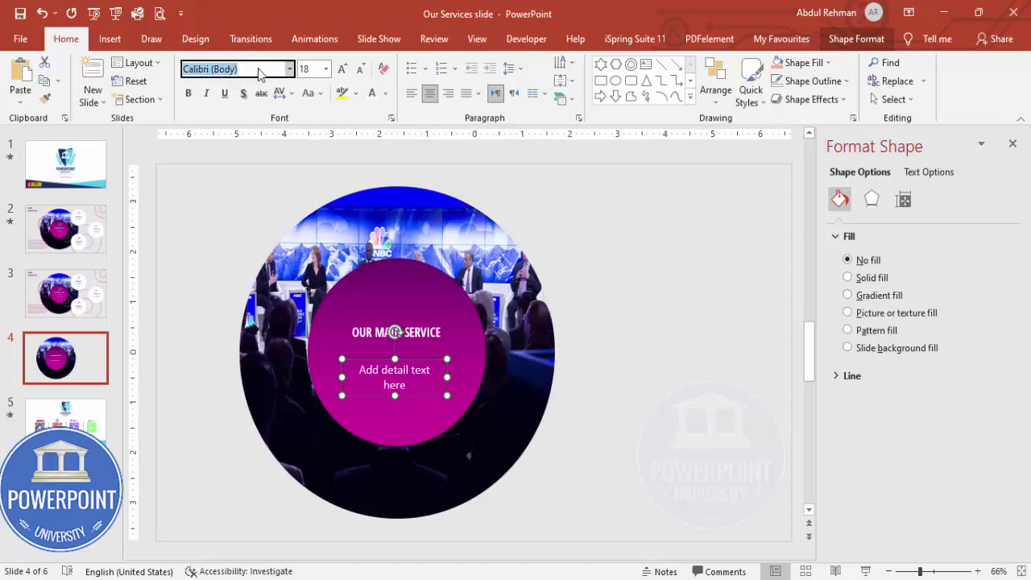
type("Open Sans Condense")
key("Return")
left_click(360, 71)
left_click(361, 70)
left_click(601, 318)
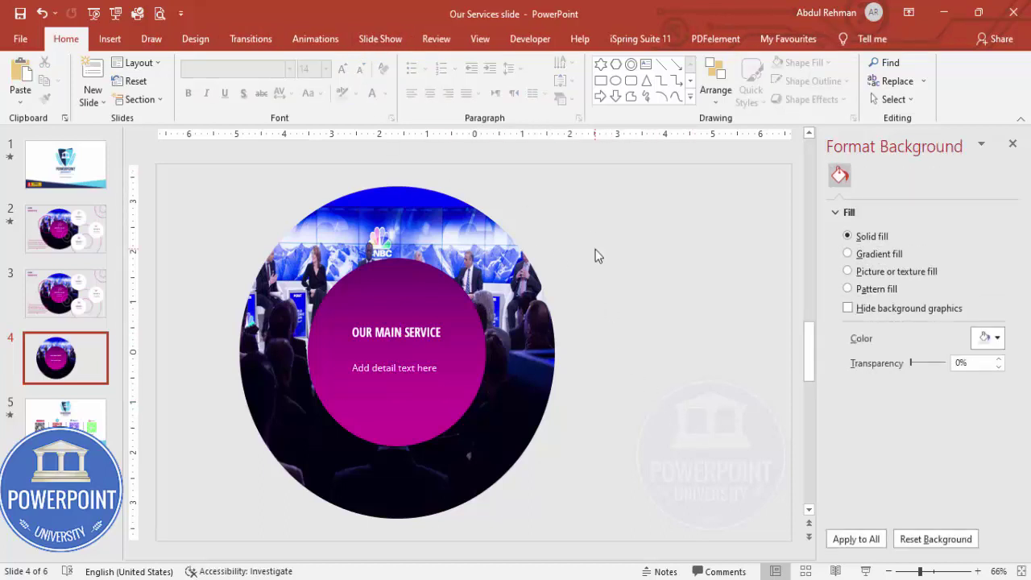
- Draw an oval circle just right of the photo ring
left_click(107, 40)
left_click(239, 97)
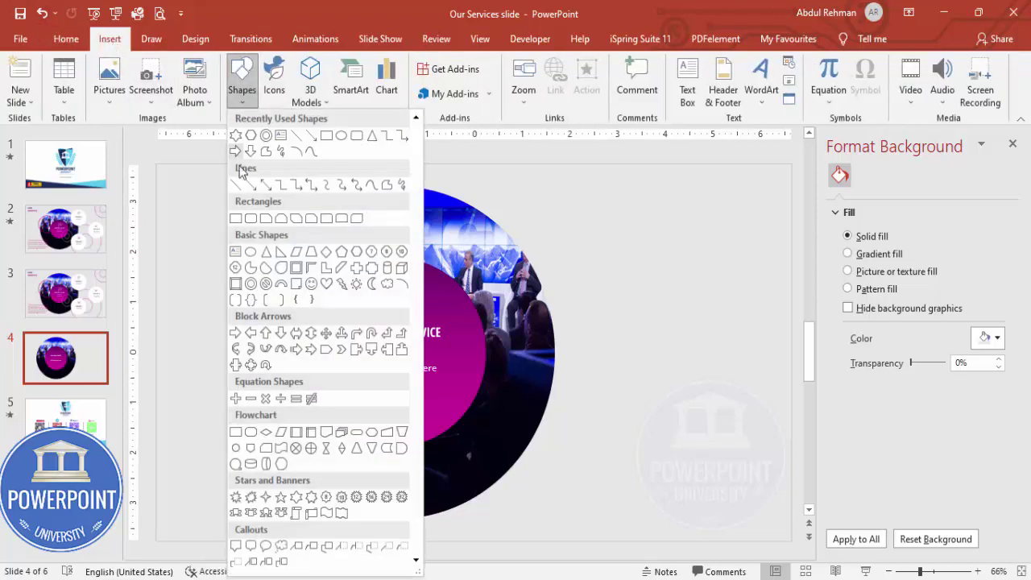
left_click(251, 255)
left_click_drag(508, 202, 640, 351)
mouse_move(585, 272)
left_mouse_down()
mouse_move(606, 256)
mouse_move(592, 259)
left_mouse_up()
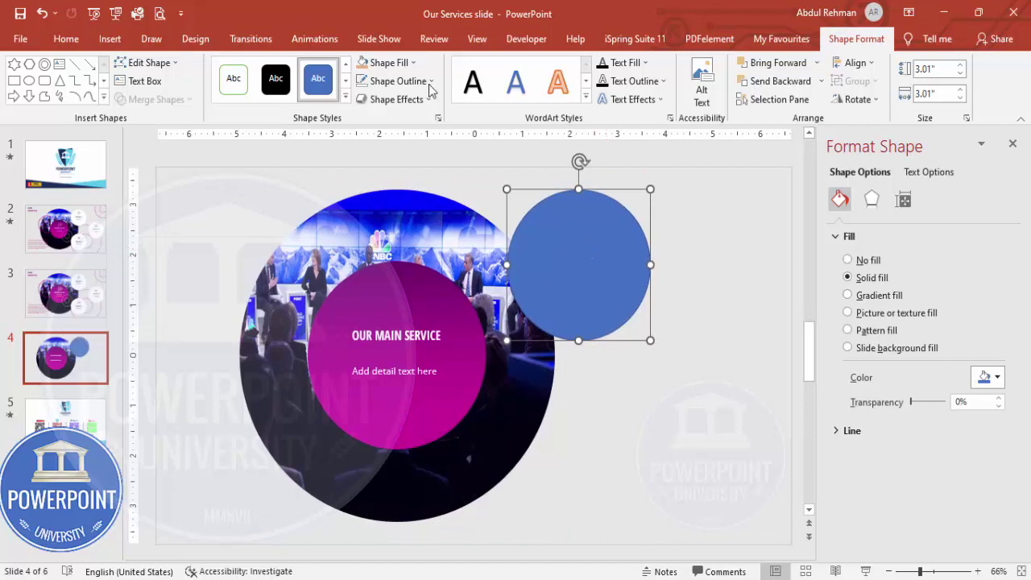
- Give the circle no outline and a white fill, then copy it around the ring's right edge
left_click(397, 80)
left_click(401, 253)
left_click(385, 63)
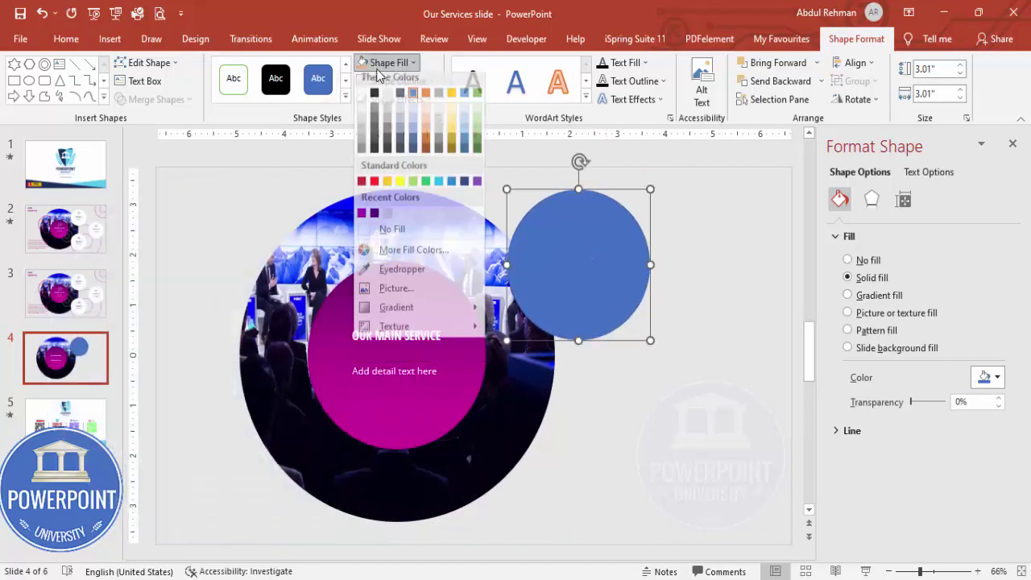
left_click(361, 100)
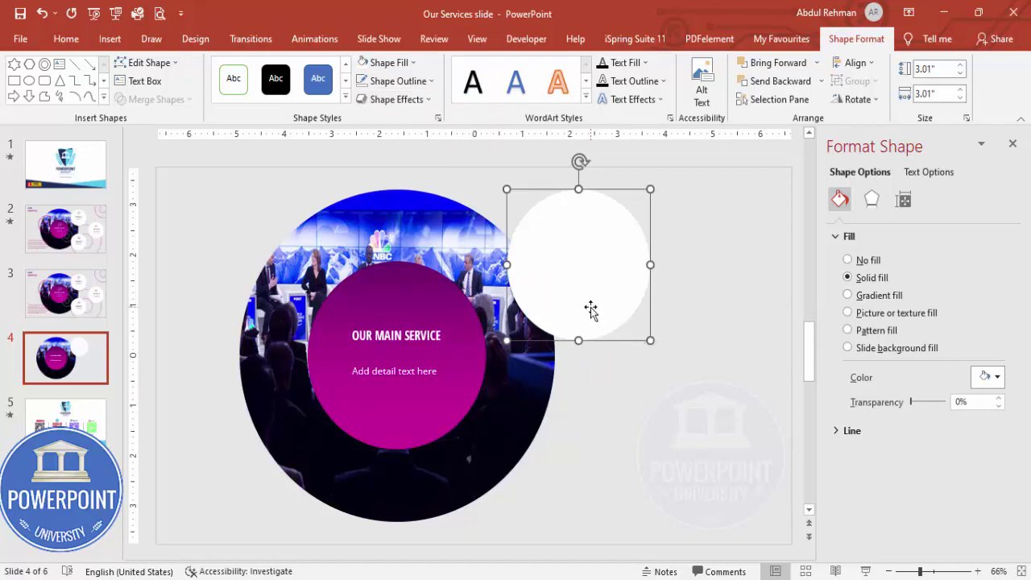
left_click_drag(591, 306, 748, 202)
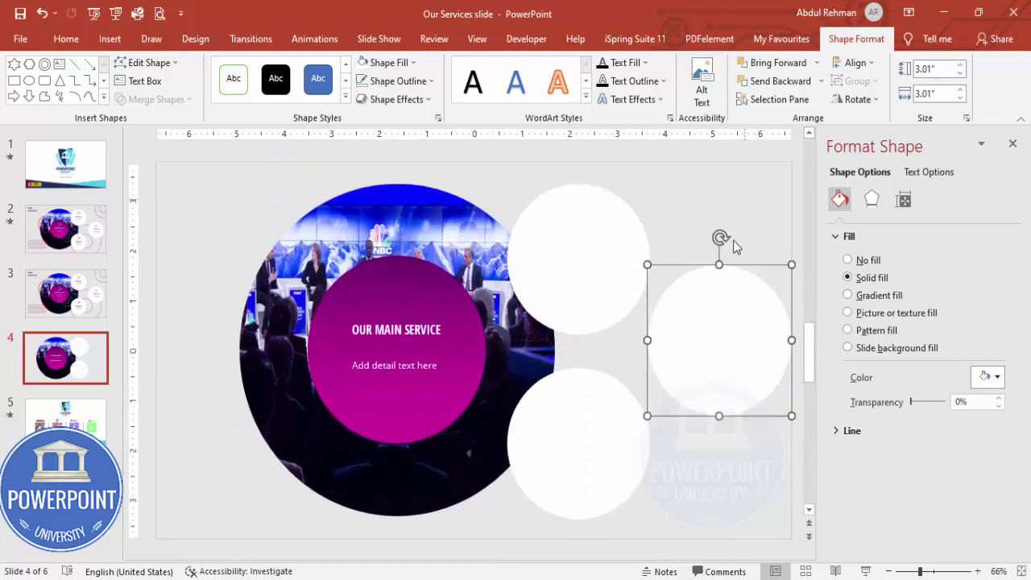
left_click(651, 189)
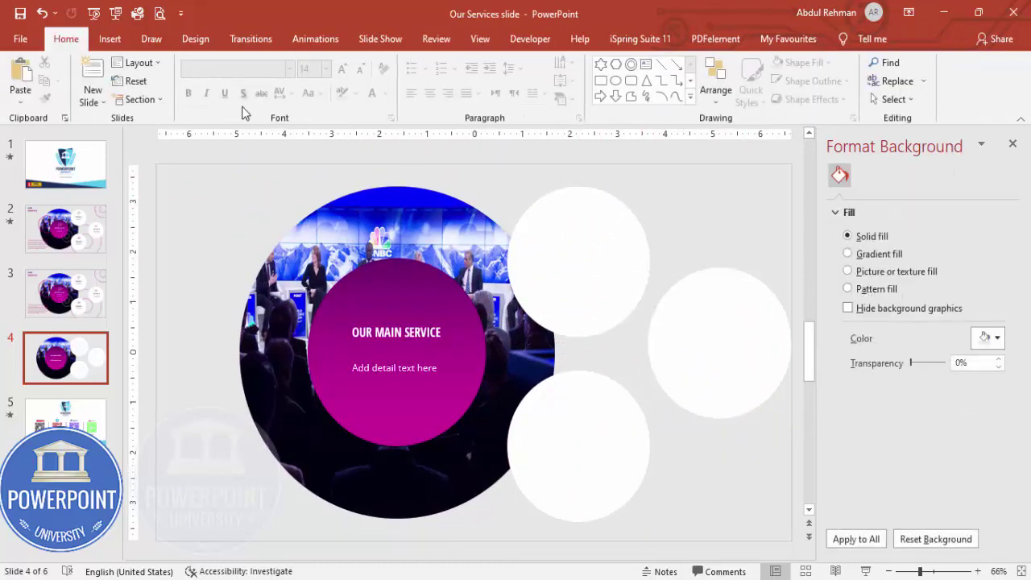
- Insert the target, lightbulb, bank and handshake icons from the icon library
left_click(110, 40)
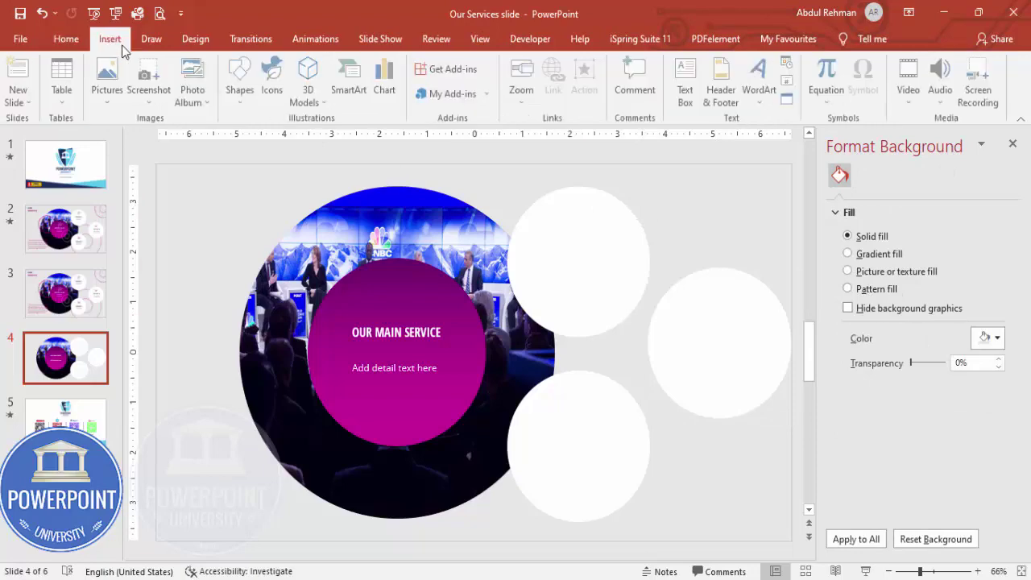
left_click(273, 78)
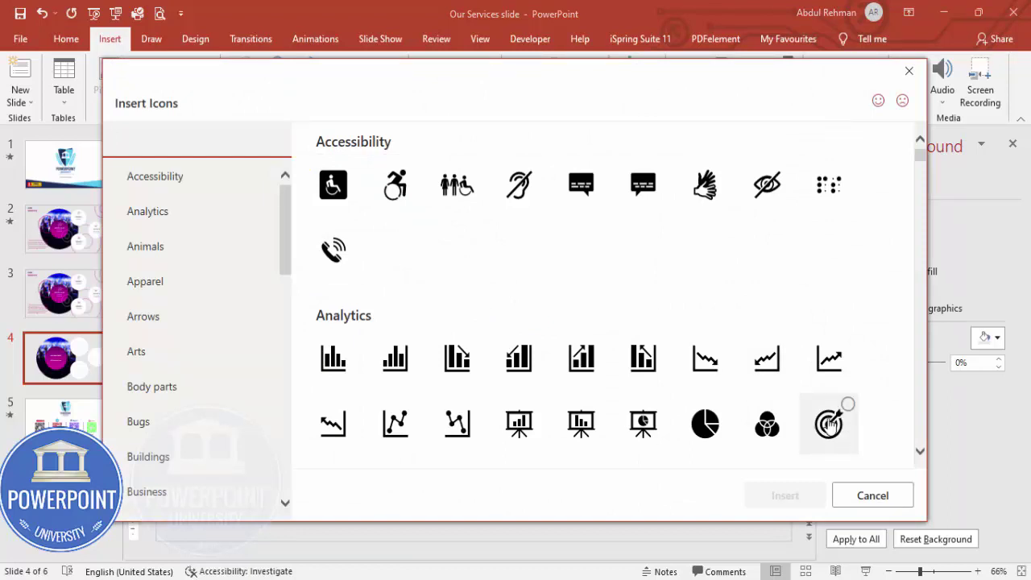
left_click(830, 424)
scroll(582, 411, "down", 1)
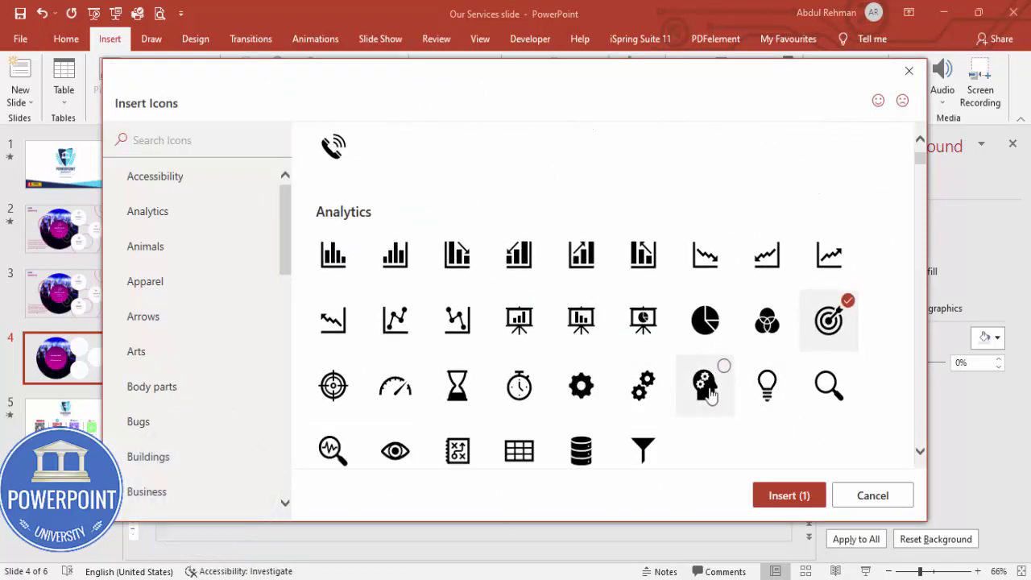
left_click(767, 388)
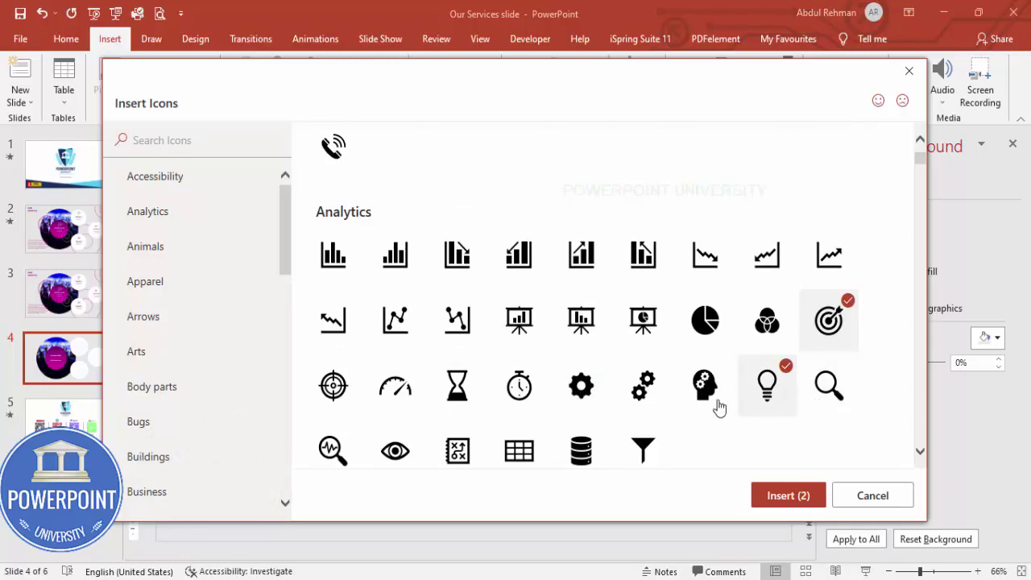
scroll(719, 408, "down", 12)
scroll(669, 374, "down", 10)
left_click(643, 330)
scroll(649, 351, "down", 5)
left_click(642, 427)
left_click(804, 495)
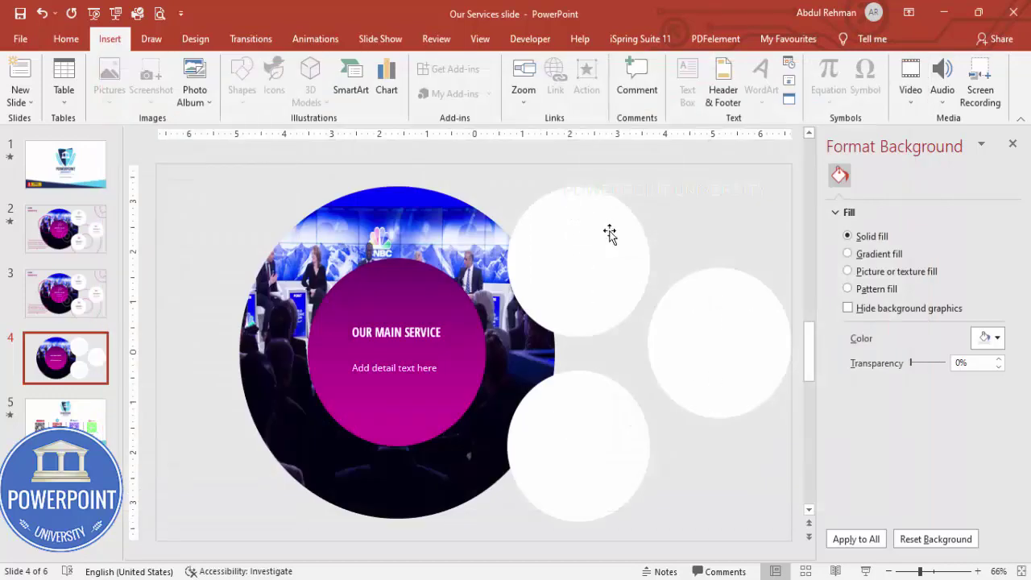
- Style the icons with 1½ pt magenta outlines, no fill, and 0.6-inch height
left_click_drag(545, 302, 698, 218)
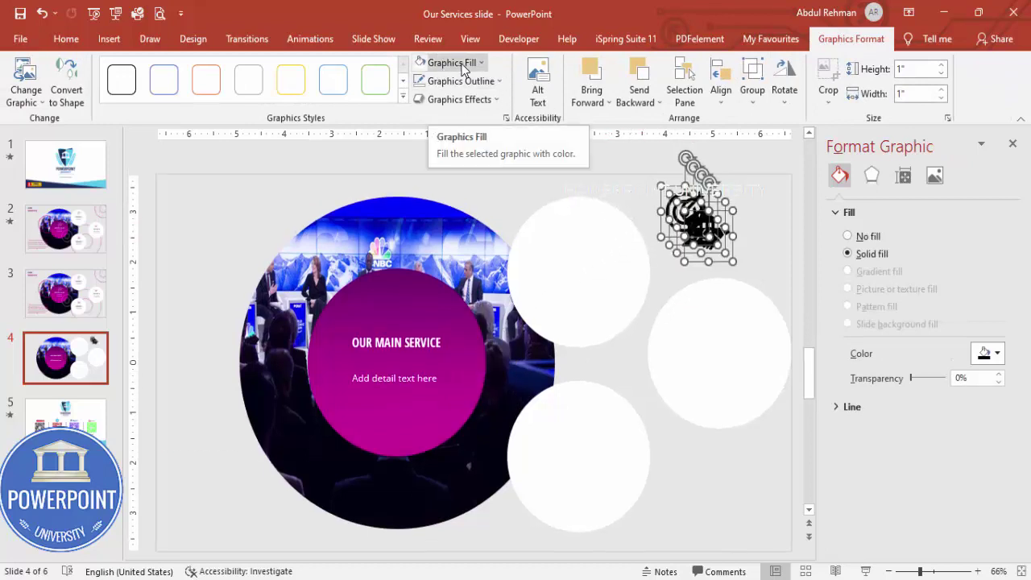
left_click(467, 80)
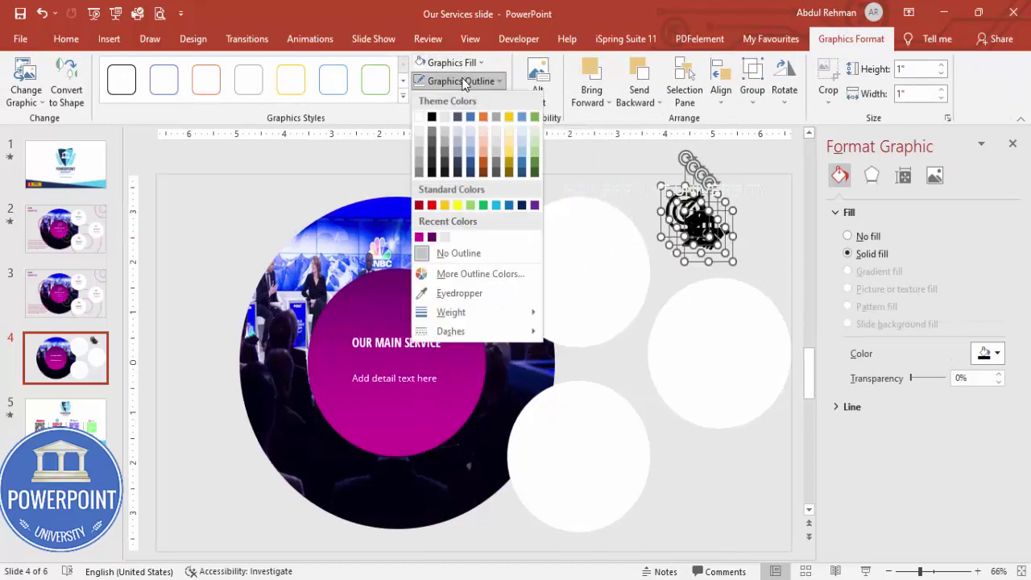
left_click(419, 237)
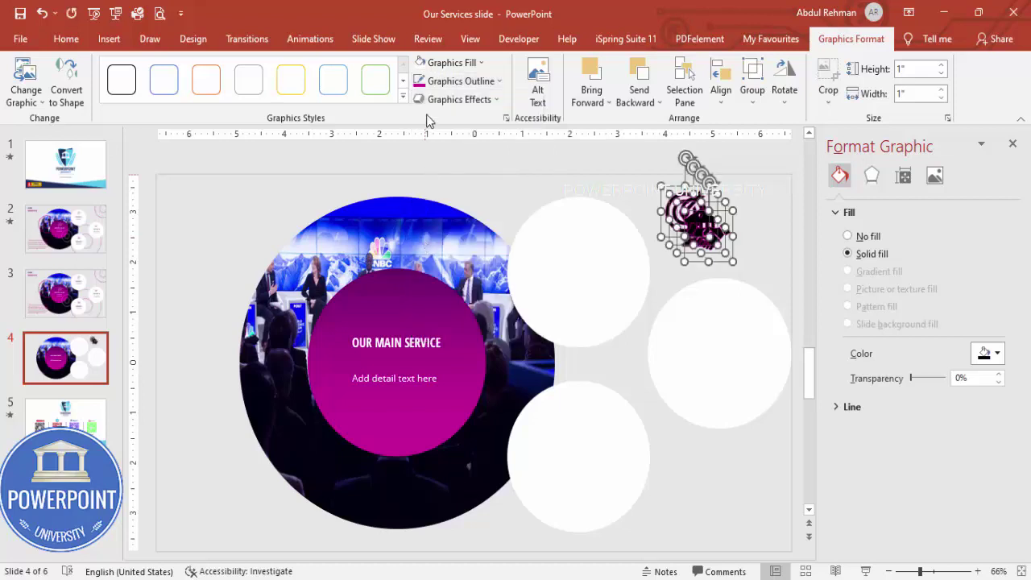
left_click(449, 63)
left_click(447, 234)
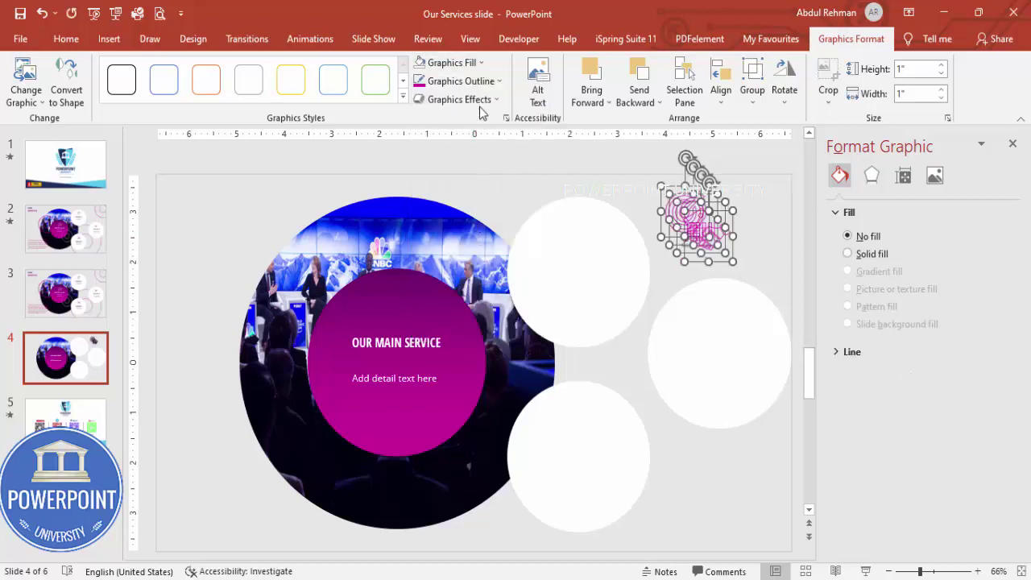
left_click(488, 84)
mouse_move(490, 321)
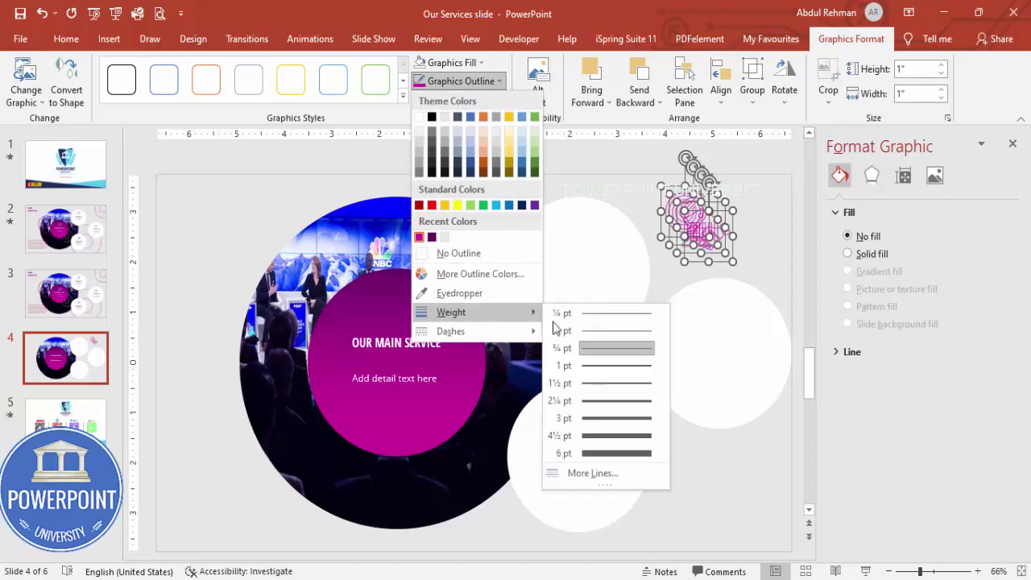
left_click(616, 383)
left_click(913, 71)
type("0.6")
key("Return")
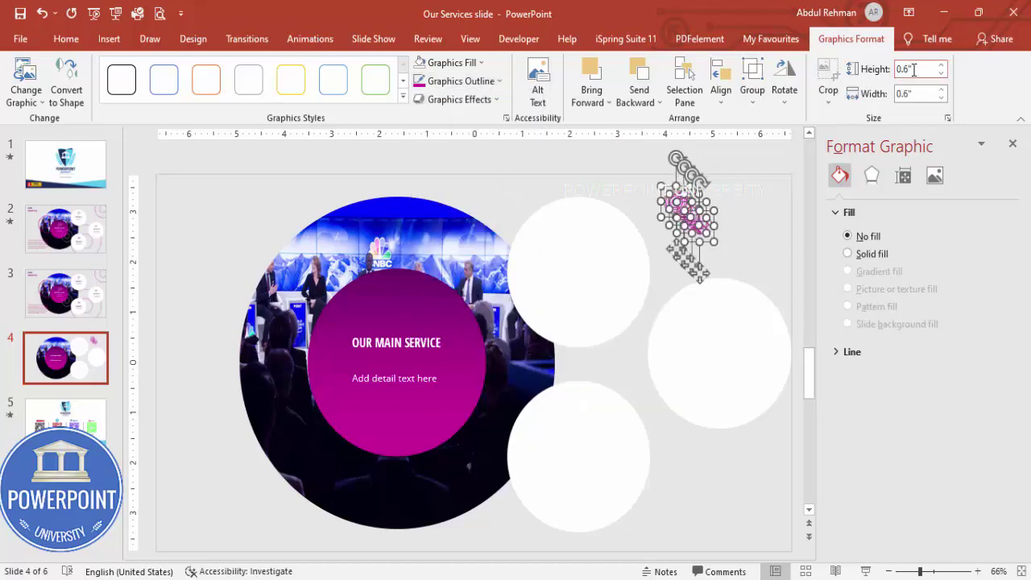
- Place icons in the white circles, and the light-outlined target above OUR MAIN SERVICE
left_click(715, 225)
left_click_drag(691, 206, 723, 298)
left_click_drag(682, 202, 577, 414)
left_click_drag(673, 200, 394, 305)
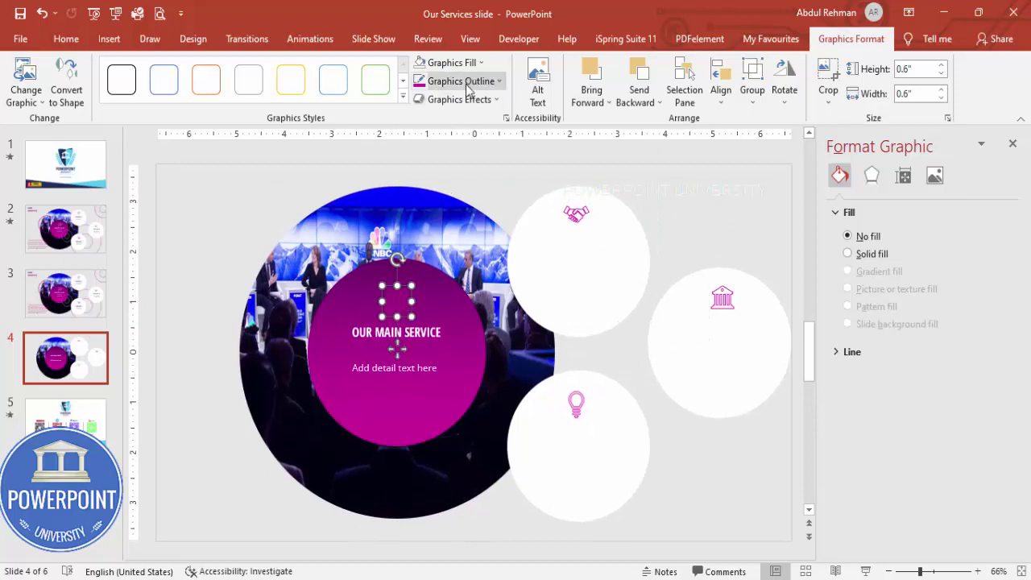
left_click(471, 80)
left_click(431, 118)
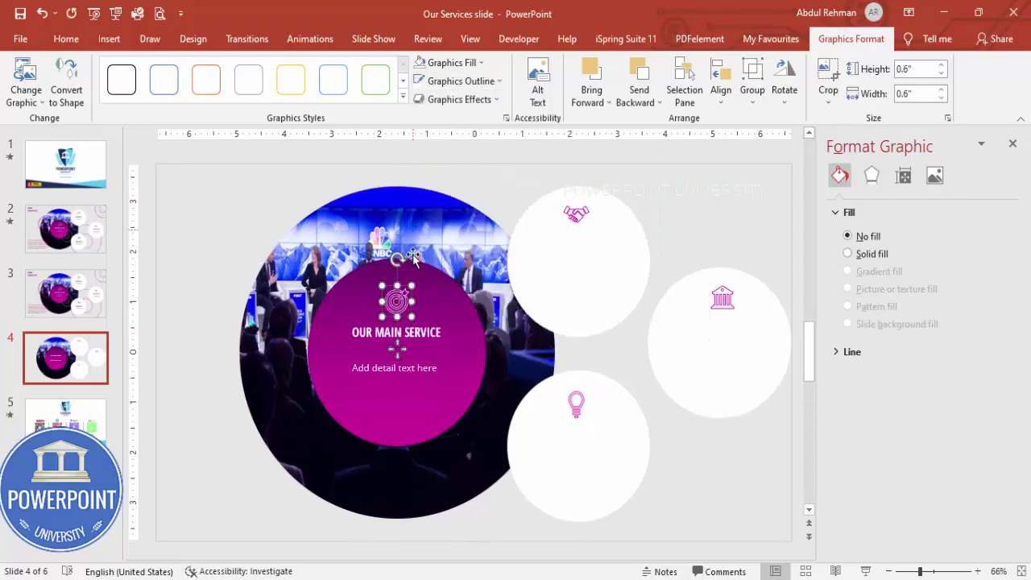
left_click_drag(406, 303, 403, 300)
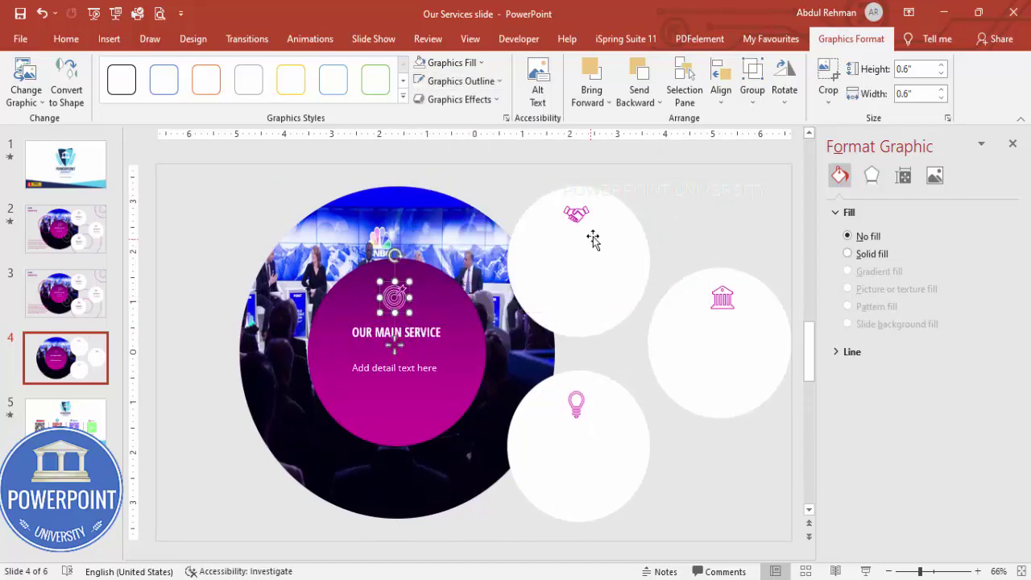
left_click(674, 187)
- Duplicate the OUR MAIN SERVICE heading into the top white circle and colour it magenta
left_click(110, 39)
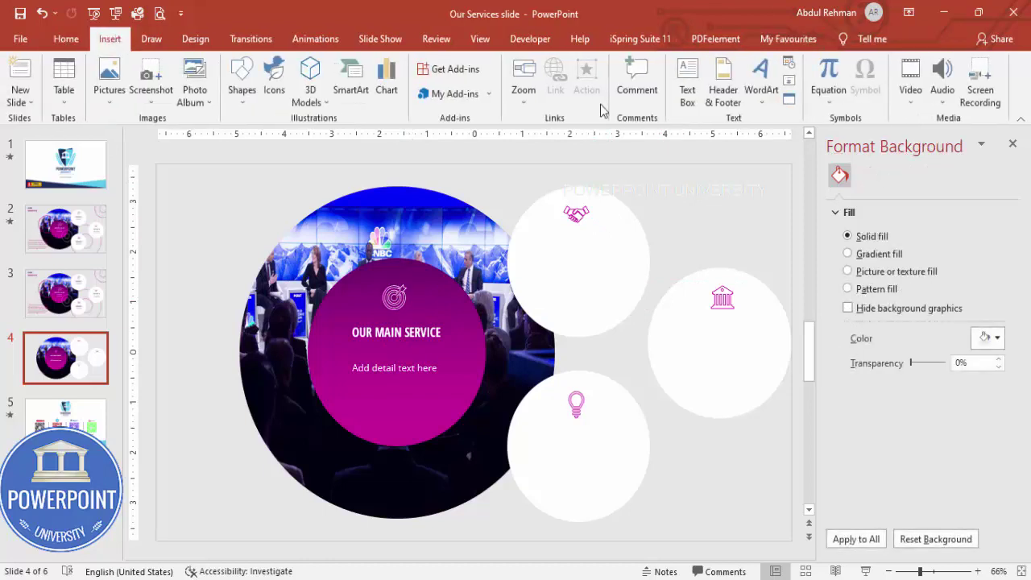
left_click(415, 326)
key("ctrl+d")
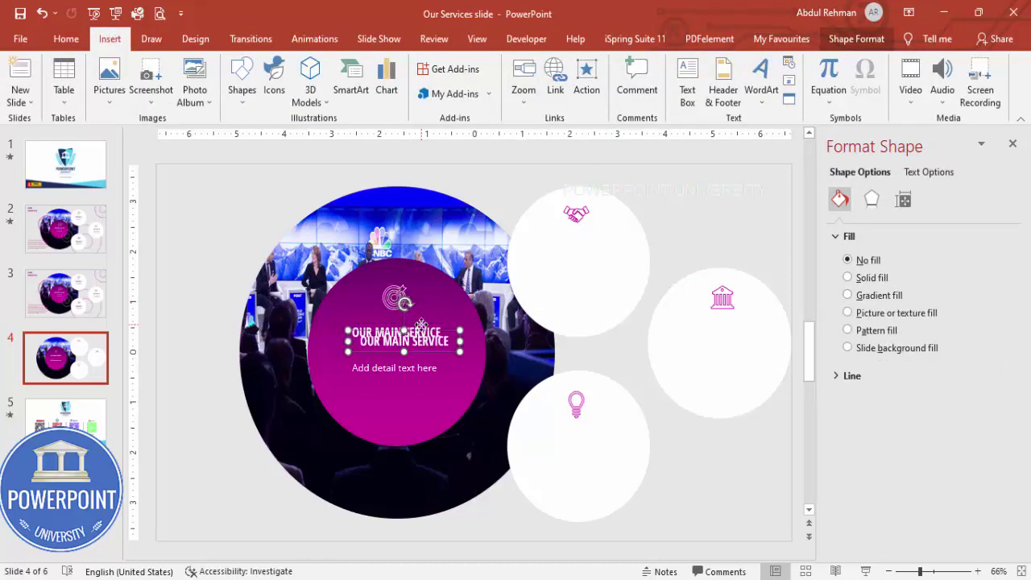
left_click_drag(448, 333, 619, 240)
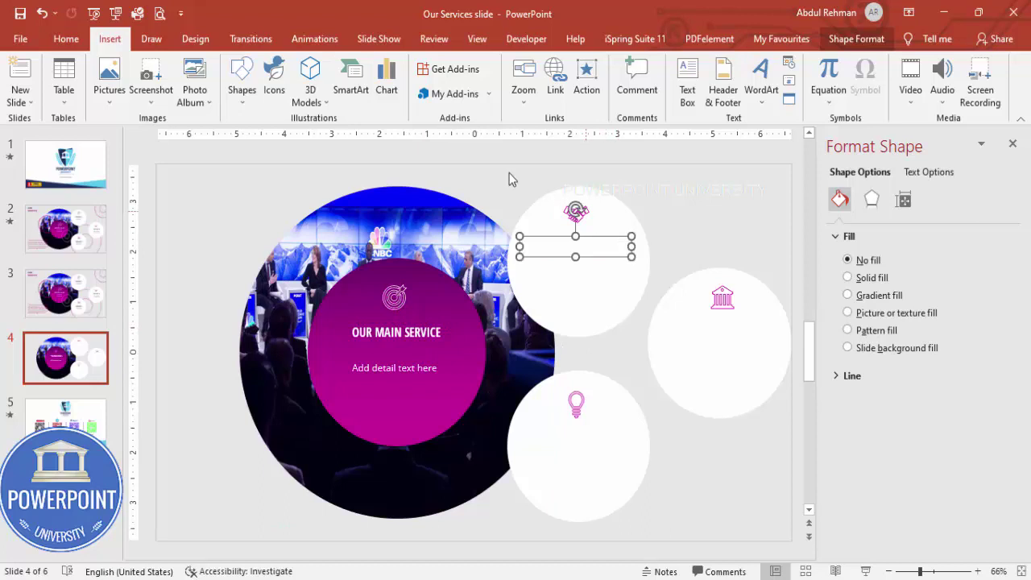
left_click(66, 39)
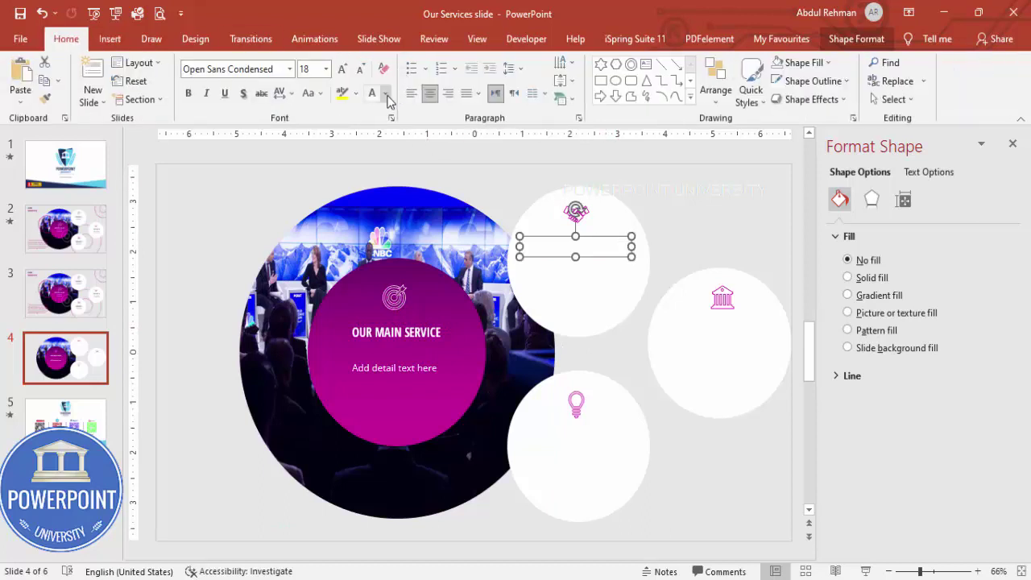
left_click(386, 94)
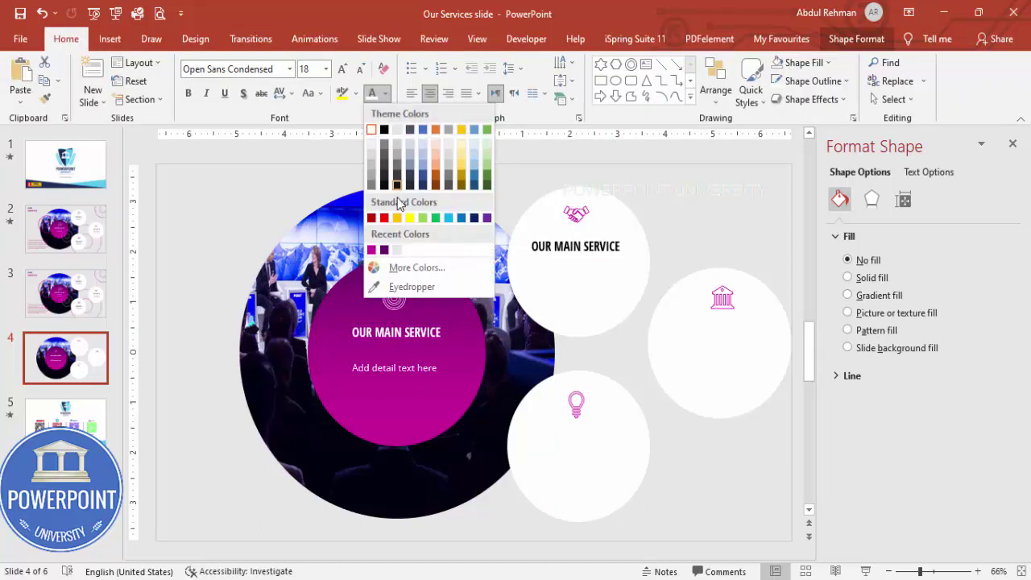
left_click(371, 250)
- Retype the copy as 'SERVICE 01' and nudge it beneath the handshake icon
left_click(702, 236)
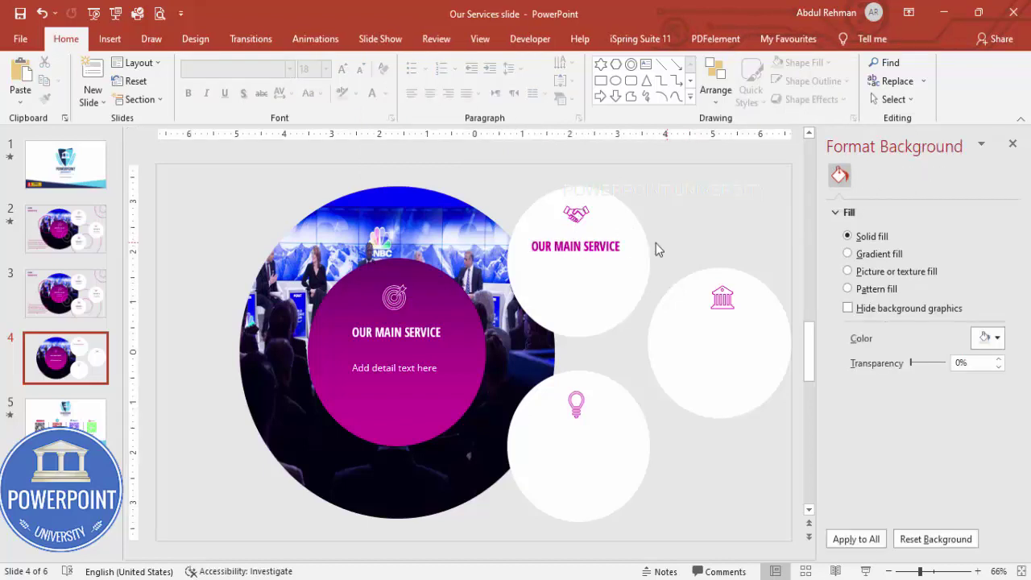
double_click(605, 247)
key("BackSpace")
key("BackSpace")
key("BackSpace")
key("BackSpace")
key("BackSpace")
key("BackSpace")
key("BackSpace")
key("BackSpace")
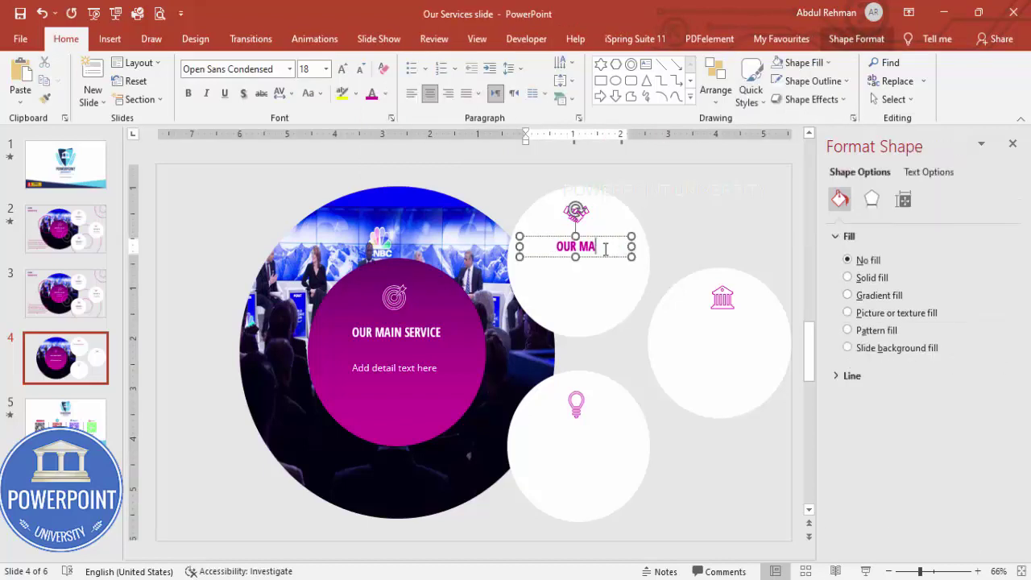
type("SERVICE 01")
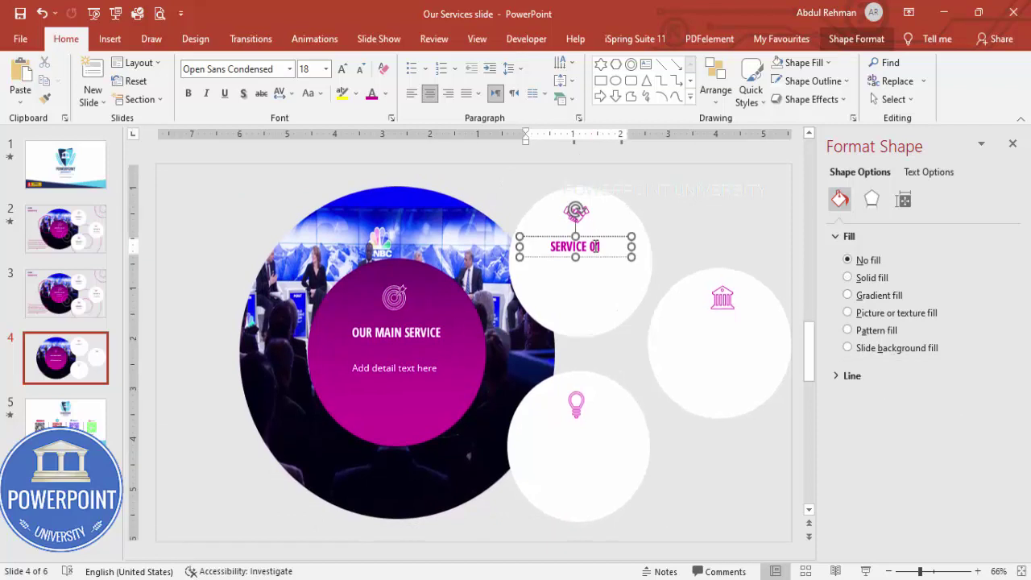
mouse_move(598, 235)
left_mouse_down()
mouse_move(603, 227)
mouse_move(602, 239)
left_mouse_up()
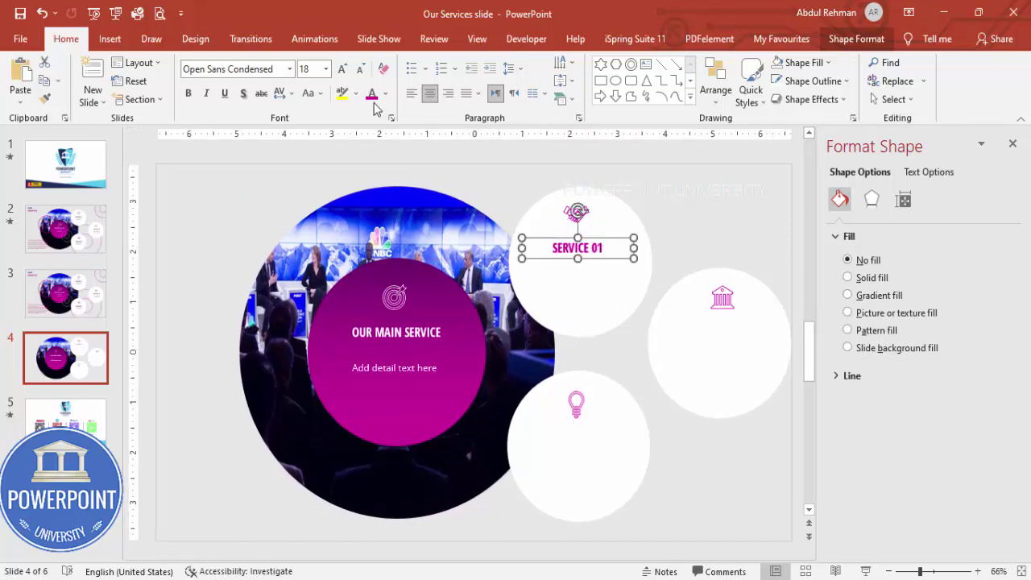
left_click(697, 200)
left_click(110, 38)
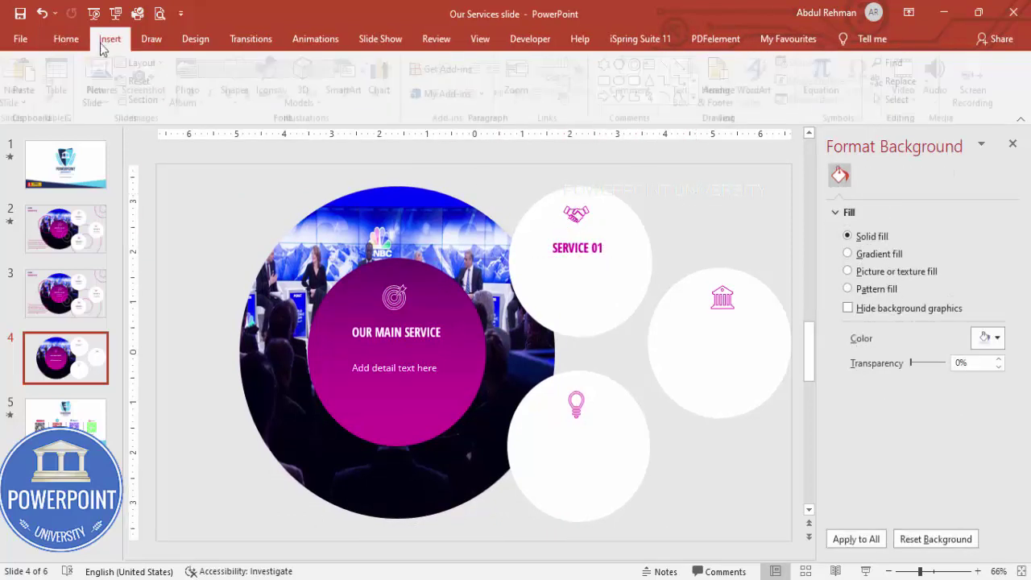
- Copy the 'Add detail text here' box into the top circle, colour it grey and align it under SERVICE 01
left_click(447, 362)
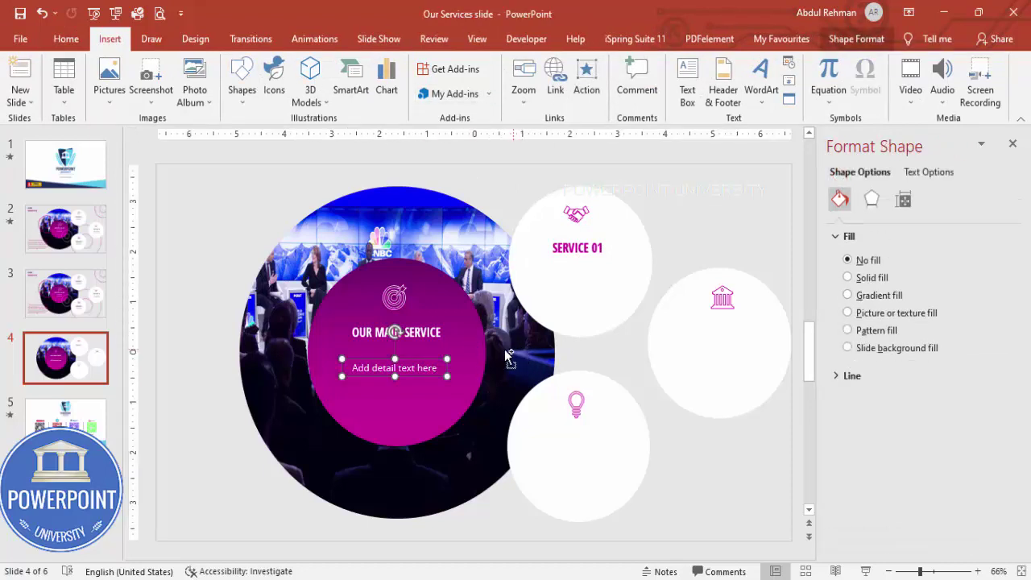
key("ctrl+d")
left_click_drag(443, 373, 615, 267)
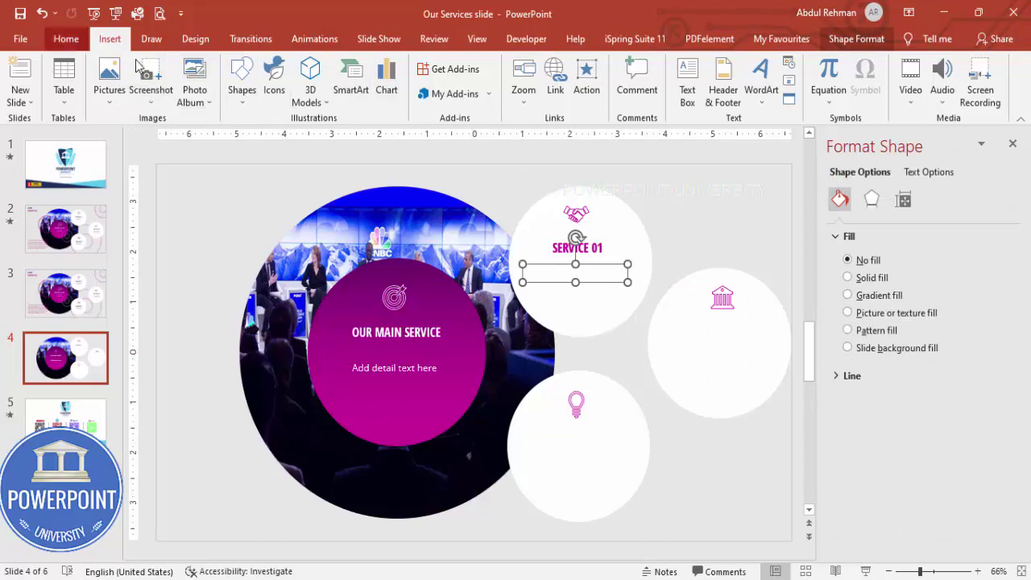
left_click(66, 39)
left_click(387, 95)
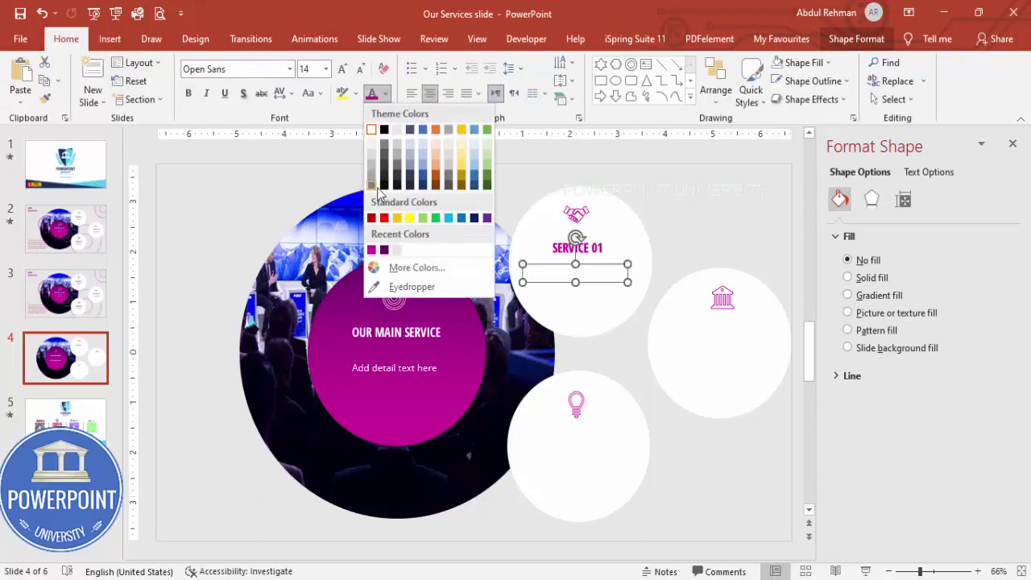
left_click(371, 185)
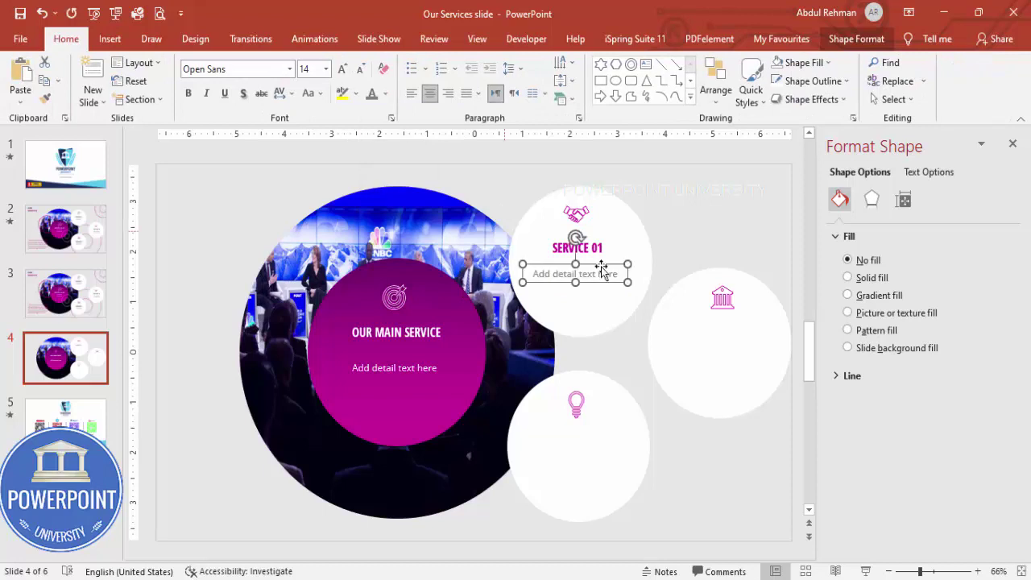
left_click_drag(601, 266, 603, 261)
left_click_drag(583, 215, 587, 221)
- Duplicate the SERVICE 01 icon, heading and detail text together with Ctrl+D
left_click(600, 247)
left_click(610, 274)
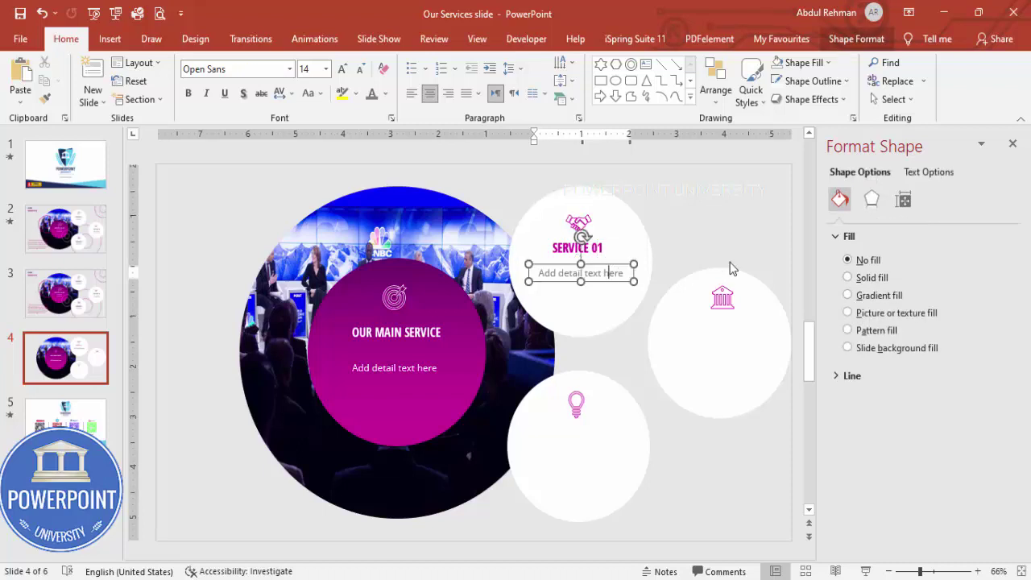
left_click(606, 246, "shift")
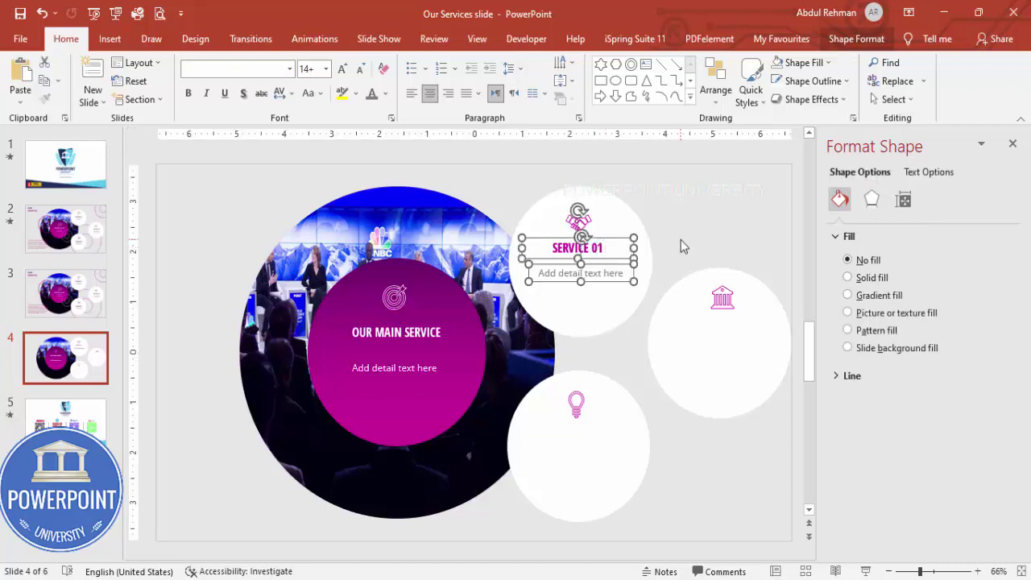
key("ctrl+d")
- Move the duplicated labels into place and change the right circle's heading to SERVICE 02
left_click_drag(666, 271, 487, 427)
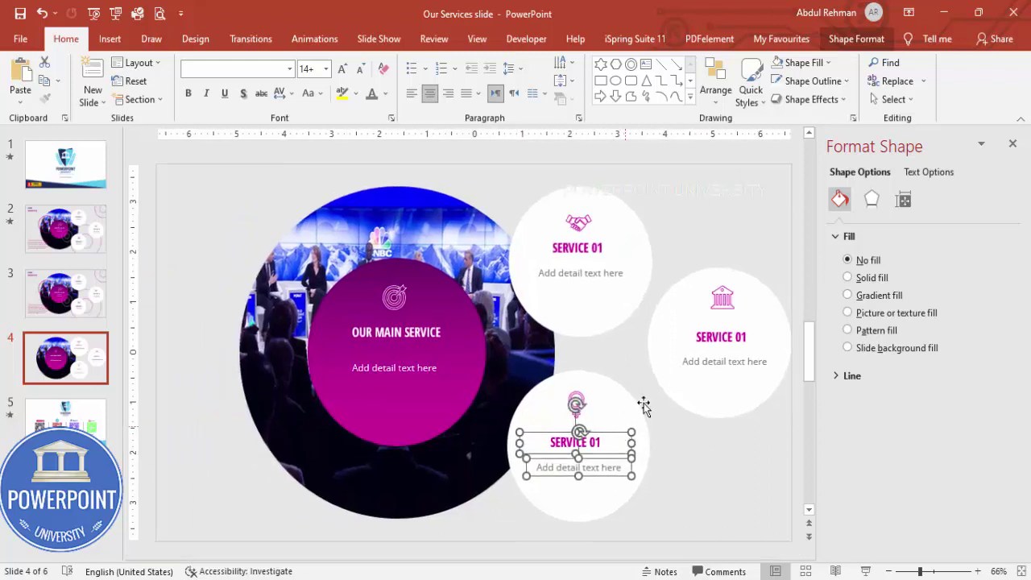
left_click(745, 341)
key("BackSpace")
type("2")
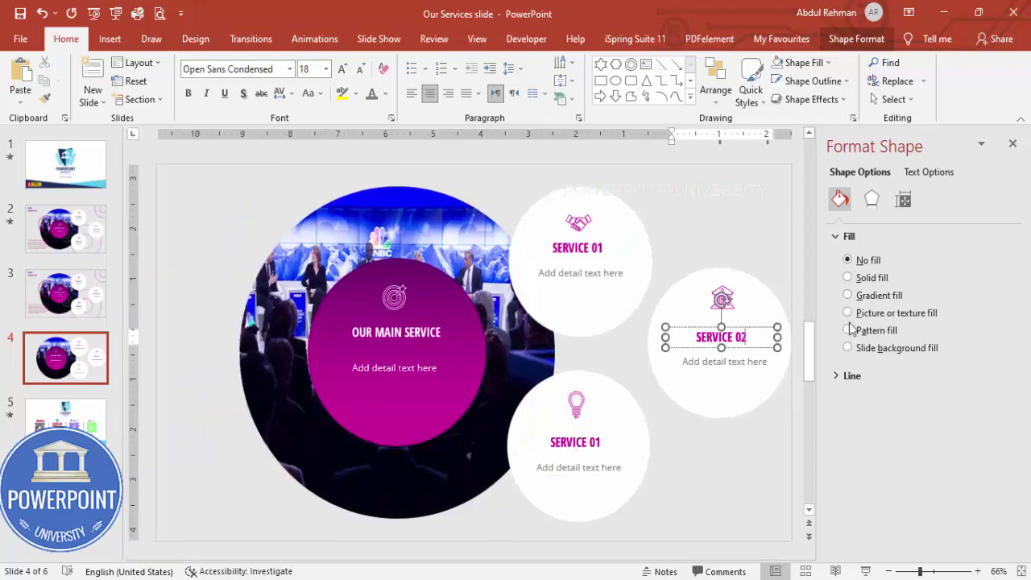
- Change the bottom circle's heading from SERVICE 01 to SERVICE 03
left_click(606, 443)
key("BackSpace")
type("3")
left_click(677, 433)
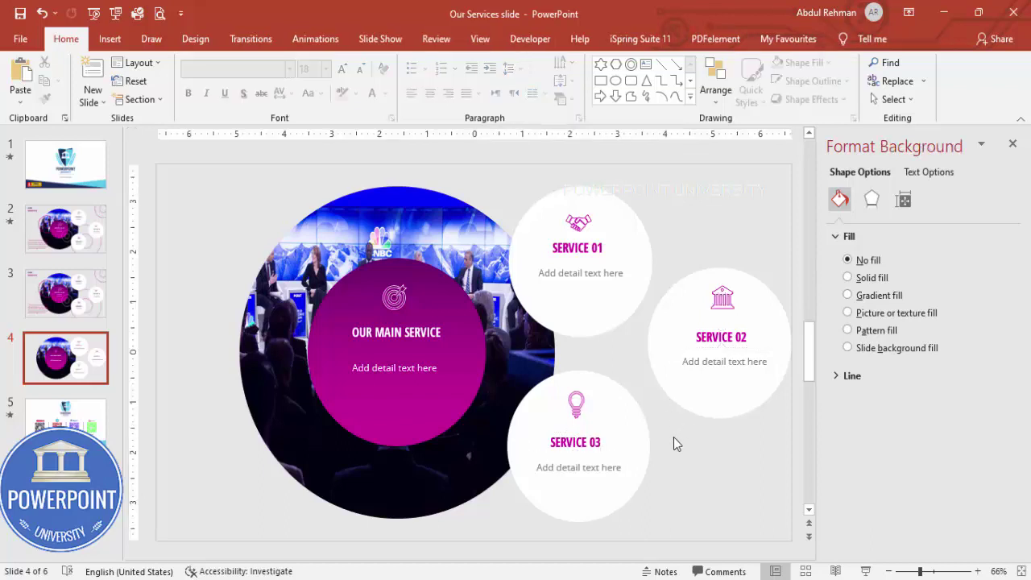
left_click(394, 230)
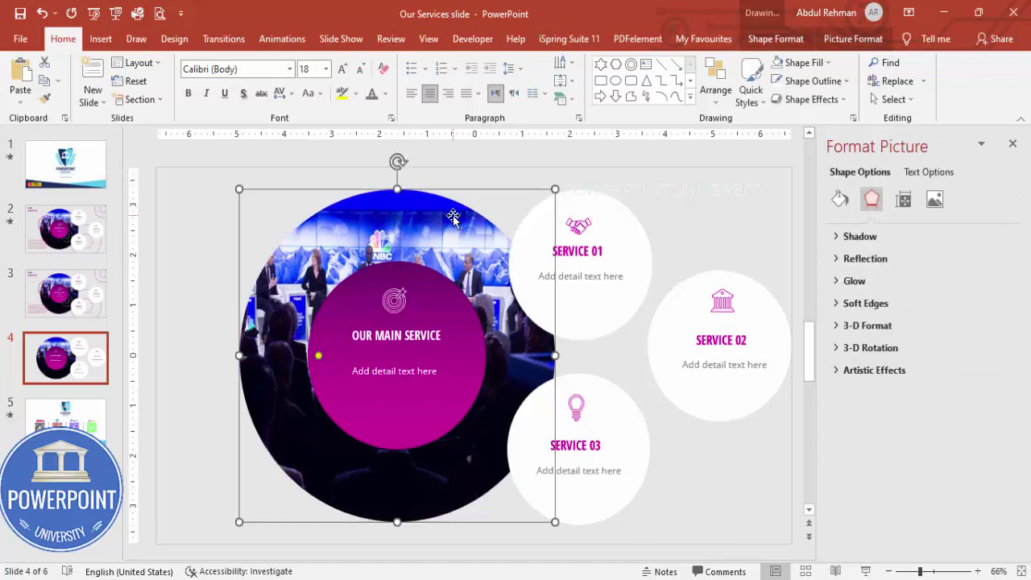
- Draw a donut ring with a magenta, partly transparent outline and no fill, placed at the lower left
left_click(100, 39)
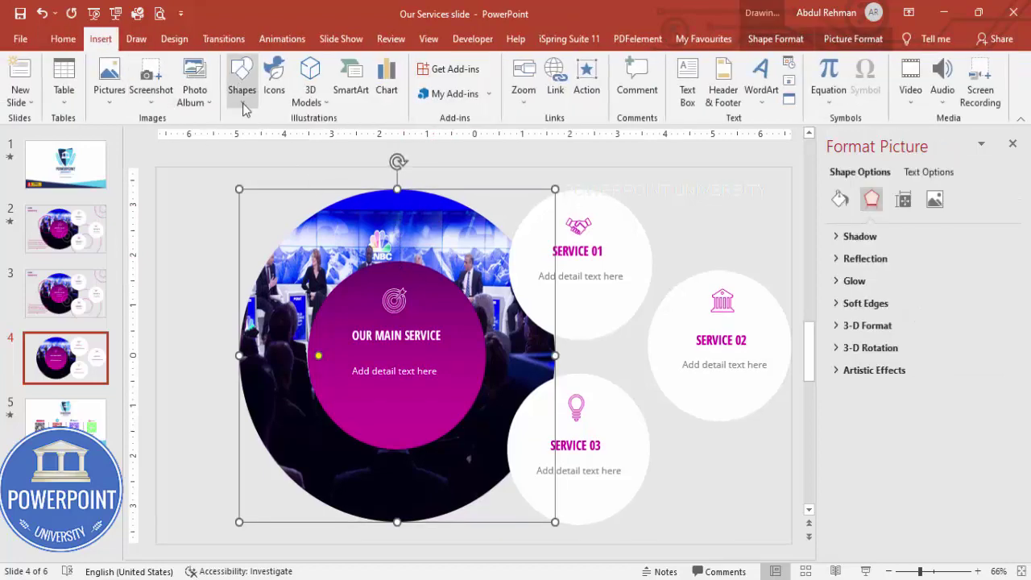
left_click(241, 85)
left_click(251, 284)
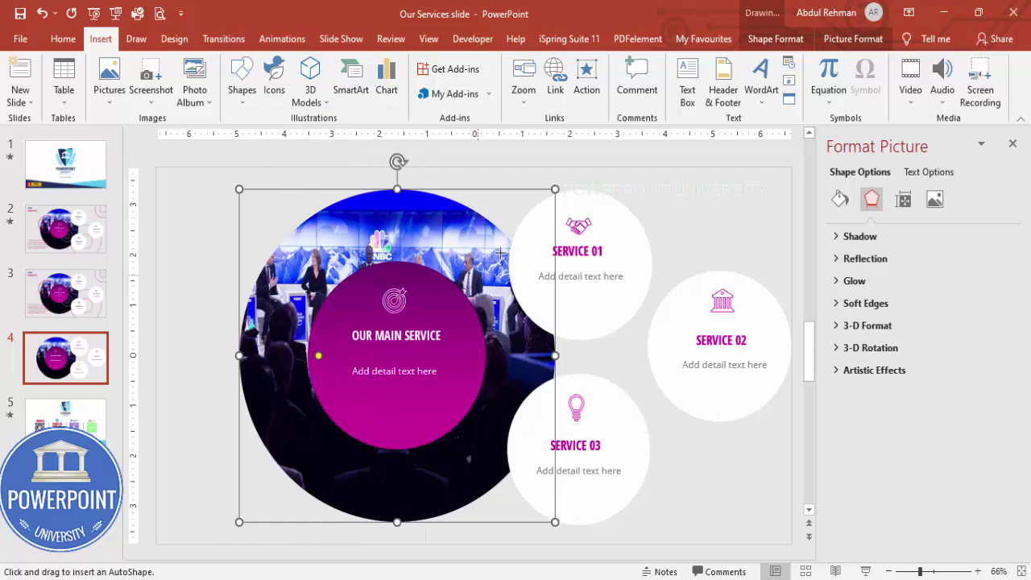
left_click_drag(590, 219, 769, 406)
left_click(398, 80)
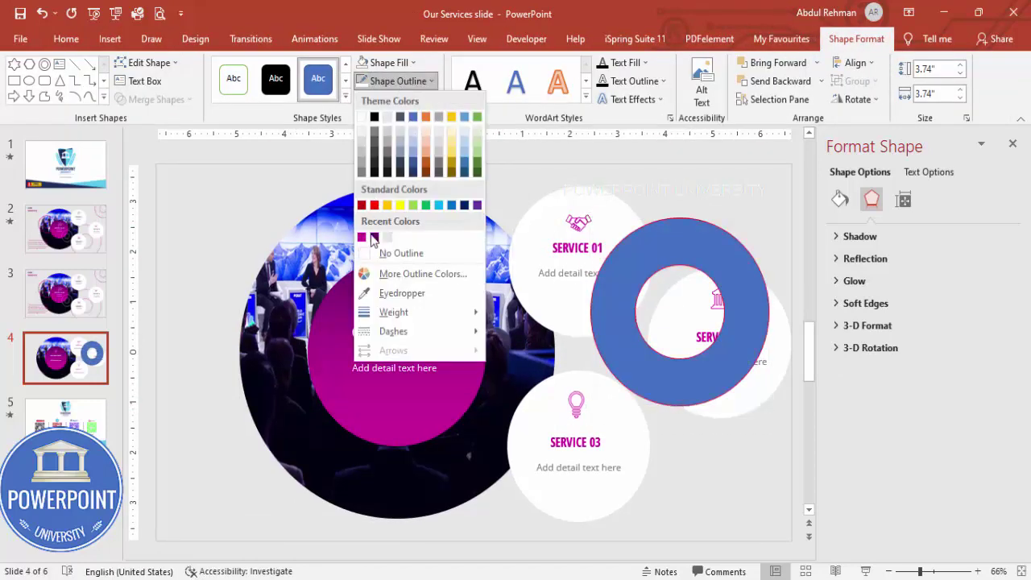
left_click(362, 238)
left_click(385, 63)
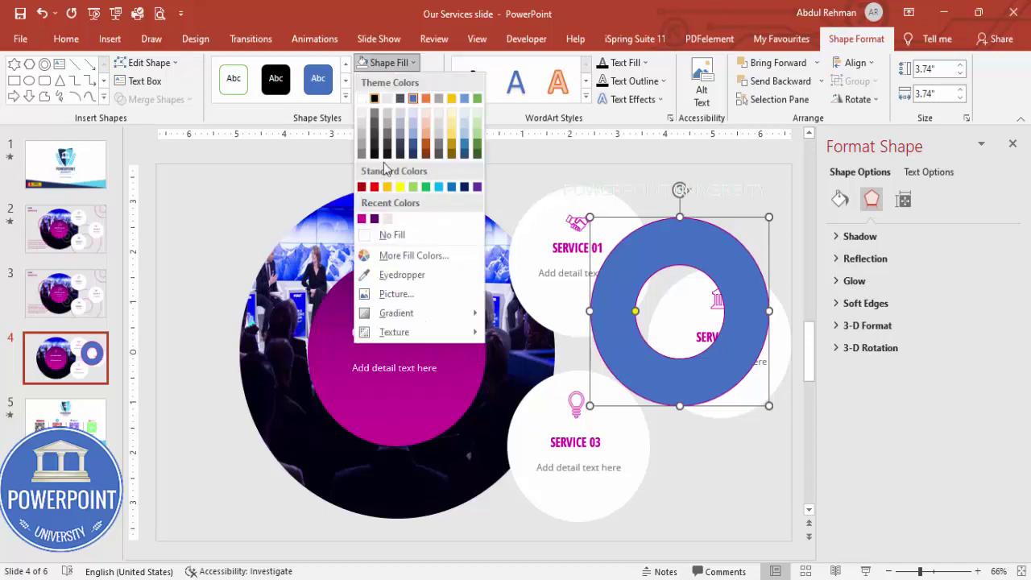
left_click(390, 234)
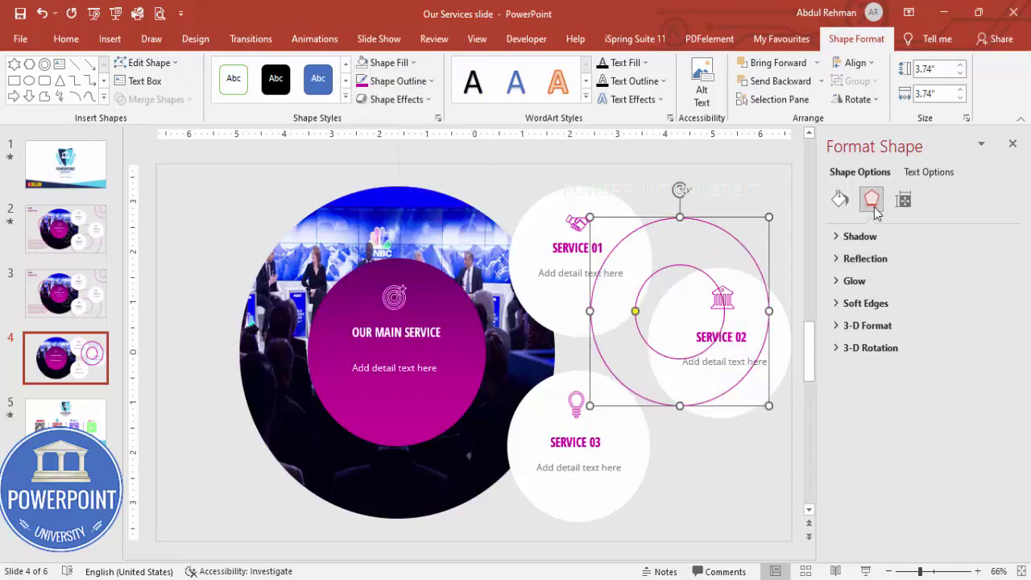
left_click(840, 201)
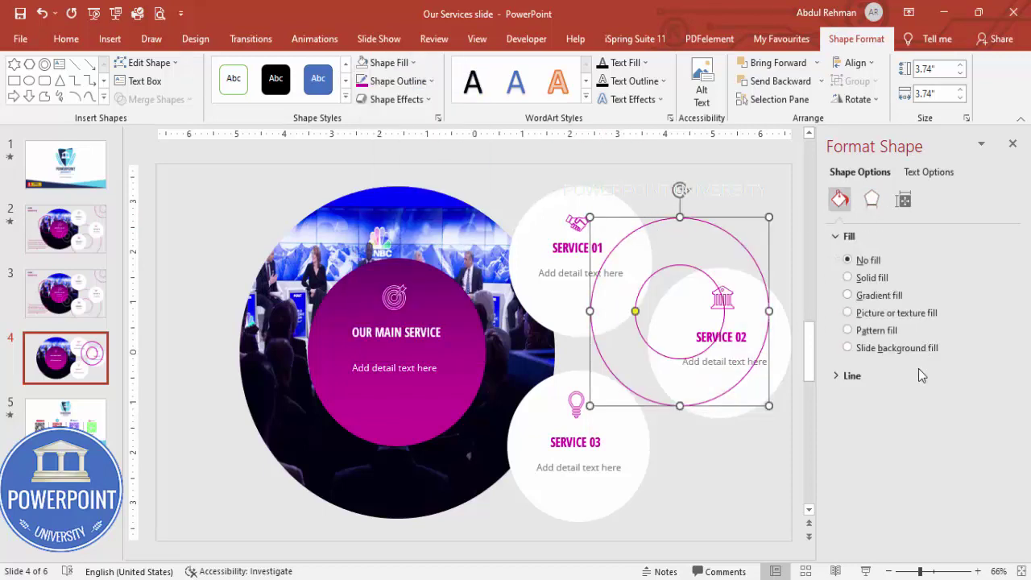
left_click(833, 375)
left_click_drag(908, 491, 924, 492)
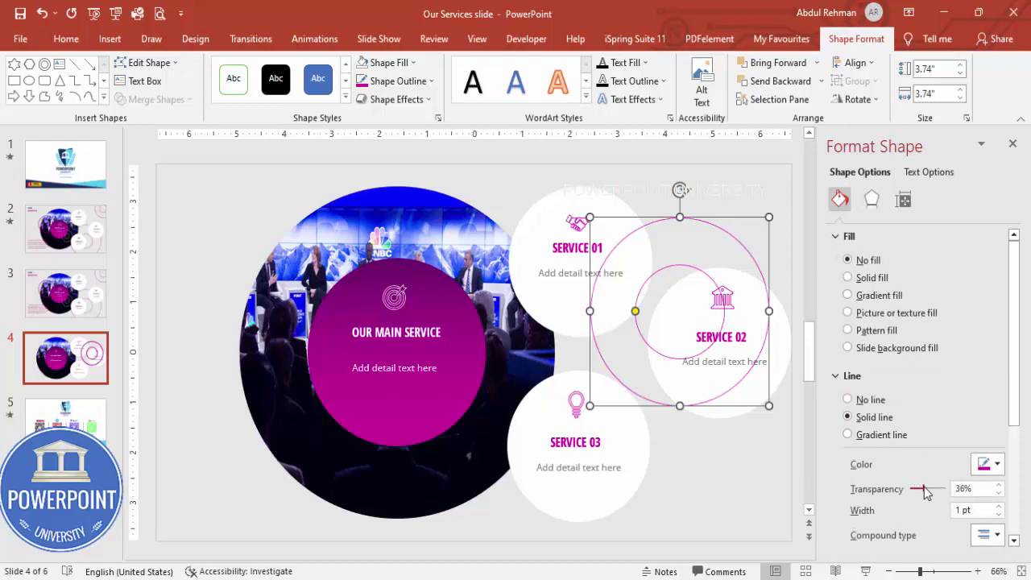
left_click_drag(742, 223, 326, 349)
- Duplicate the ring, give it a white outline, shrink it and place it over the photo circle's top
key("ctrl+d")
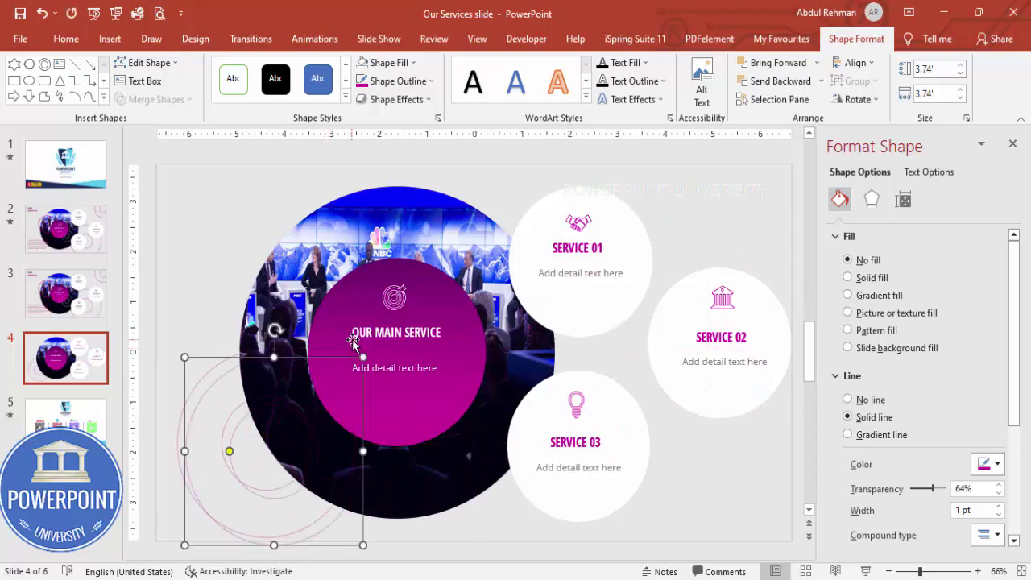
left_click_drag(218, 362, 399, 194)
left_click(987, 464)
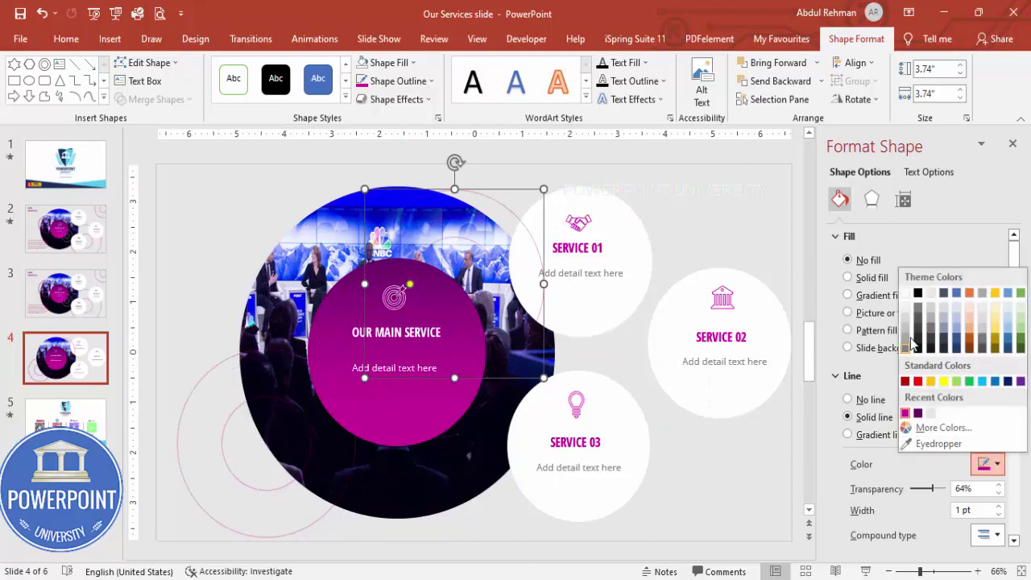
left_click(906, 295)
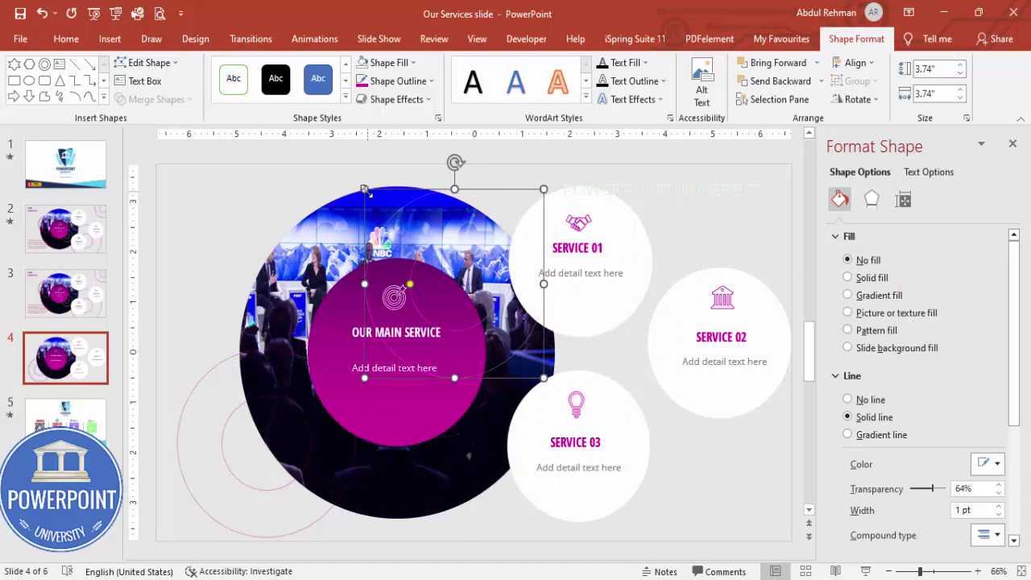
left_click_drag(362, 188, 371, 197)
left_click_drag(473, 204, 388, 187)
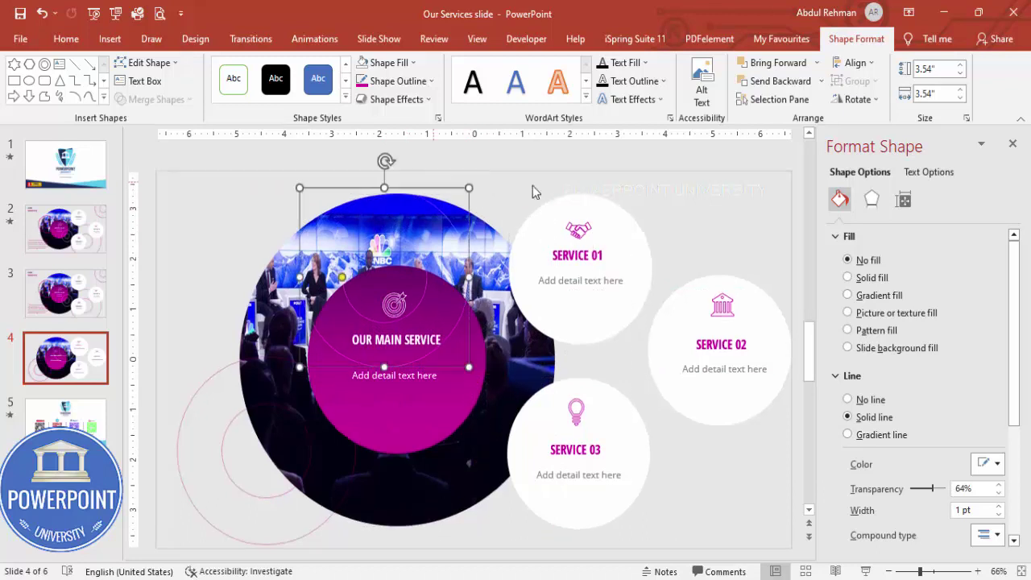
left_click(775, 183)
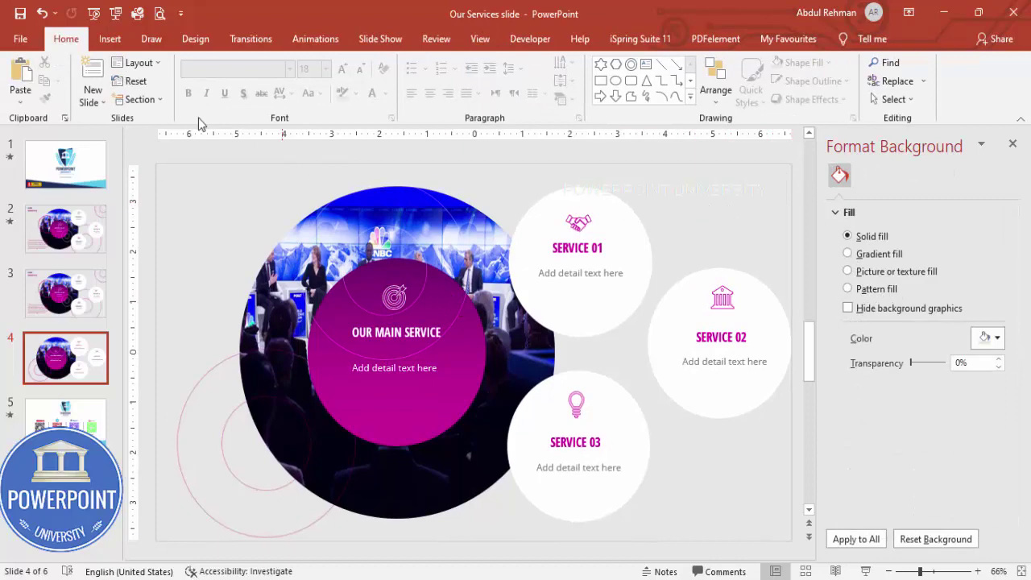
- Add a top-left text box reading OUR and SERVICES on two lines
left_click(110, 38)
left_click(687, 82)
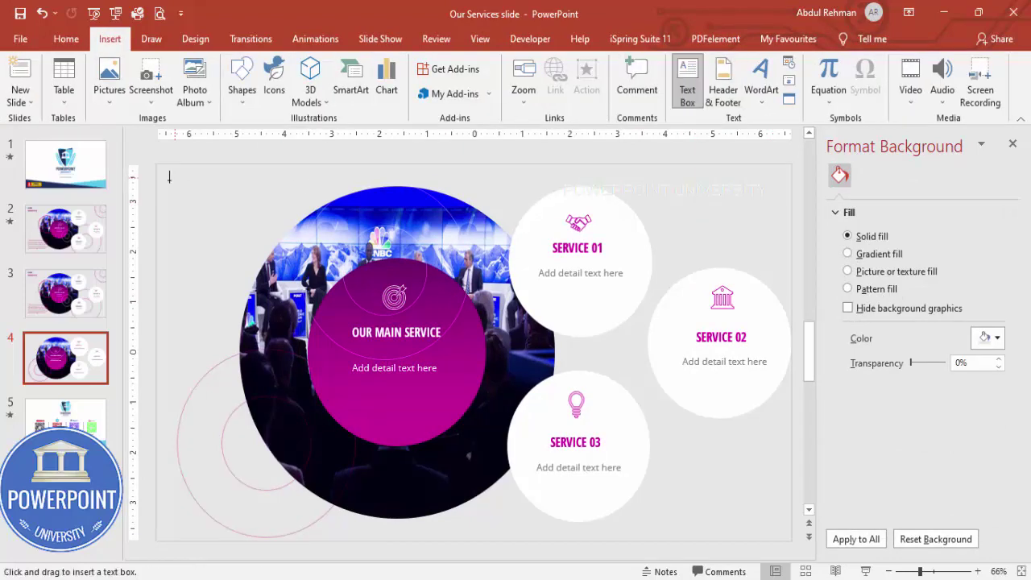
left_click_drag(222, 194, 250, 163)
type("OUR")
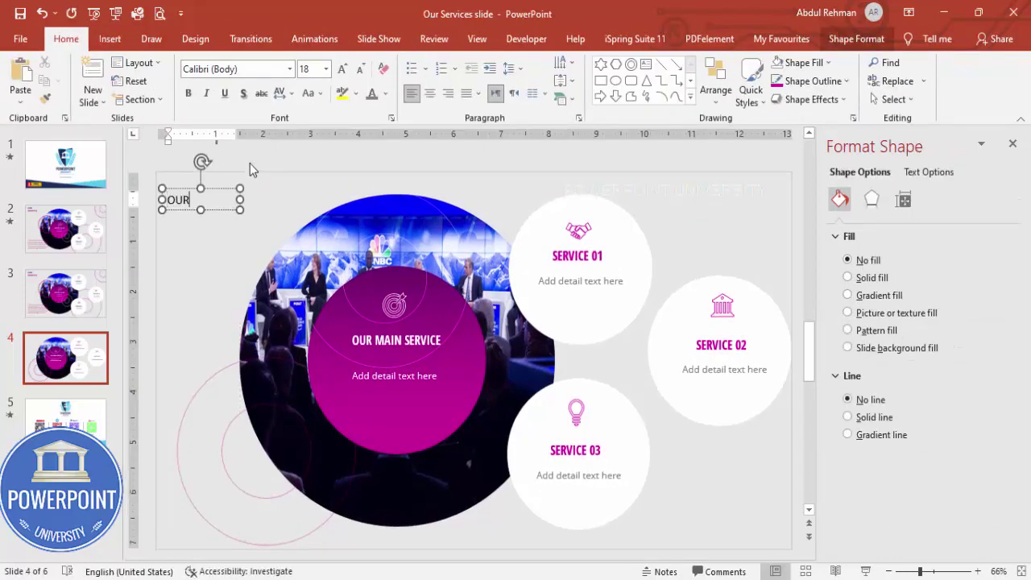
key("Return")
type("SERVICES")
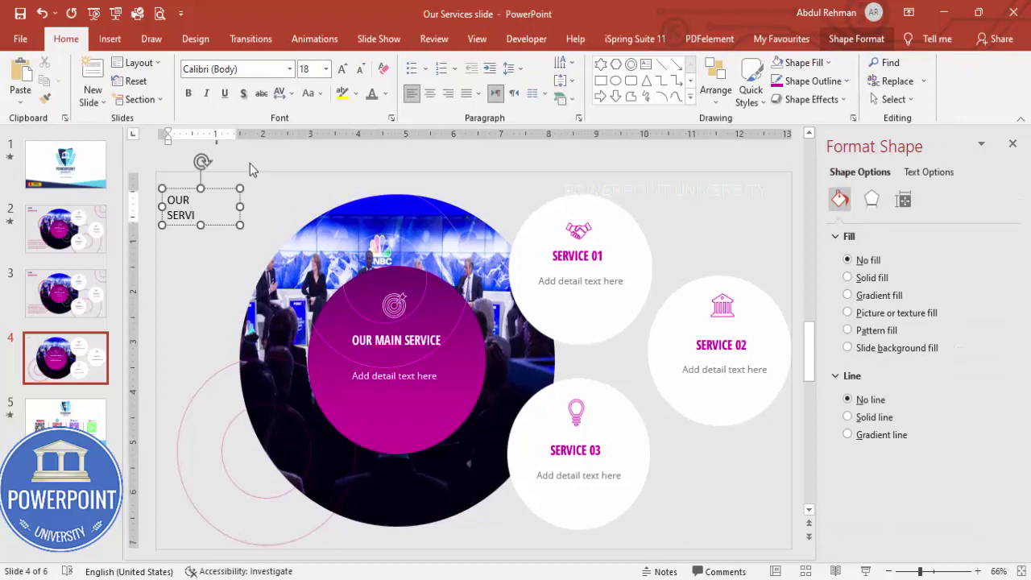
left_click(229, 187)
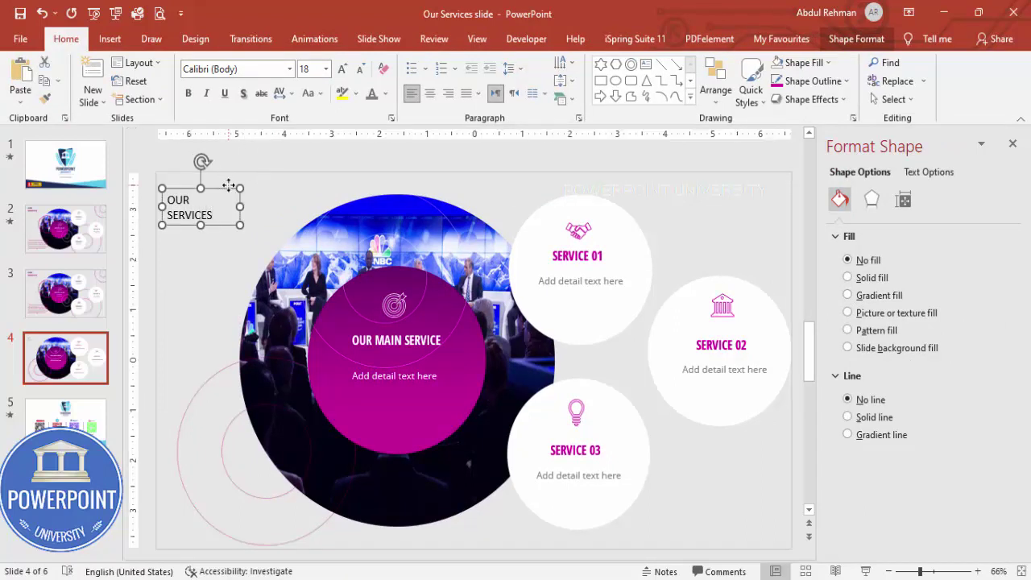
- Set the title to Open Sans Extrabold at 28 pt and widen its box
left_click(243, 71)
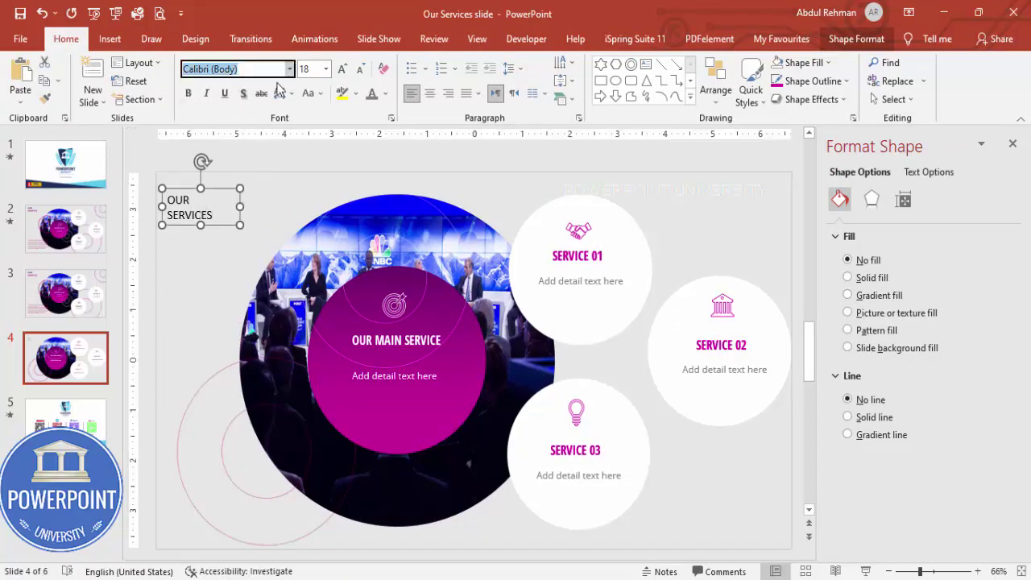
type("Open Sans Extrabold")
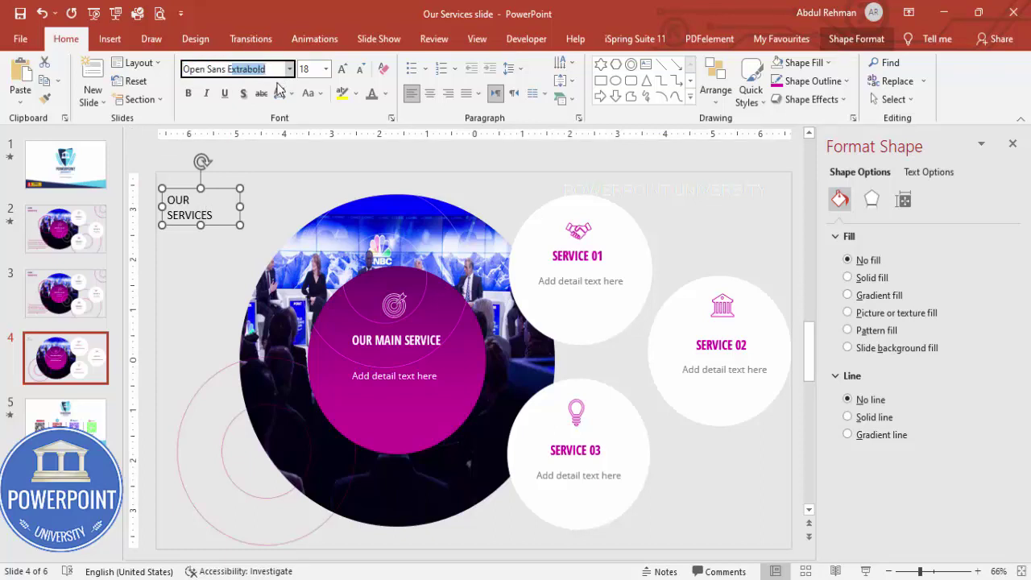
key("Return")
left_click(342, 69)
left_click(343, 68)
left_click(342, 68)
left_click_drag(242, 226, 287, 226)
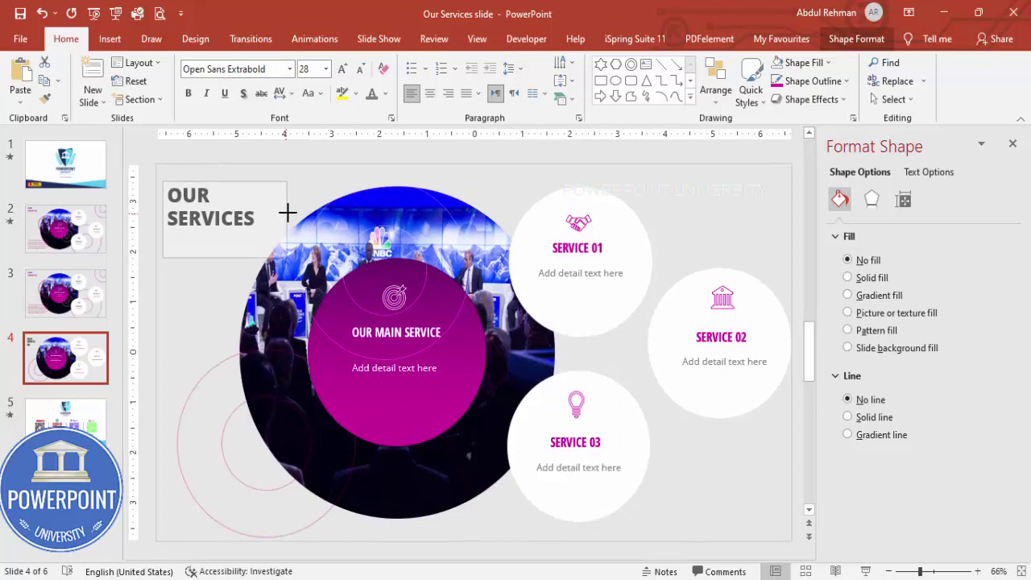
- Colour OUR magenta and SERVICES dark purple
double_click(209, 226)
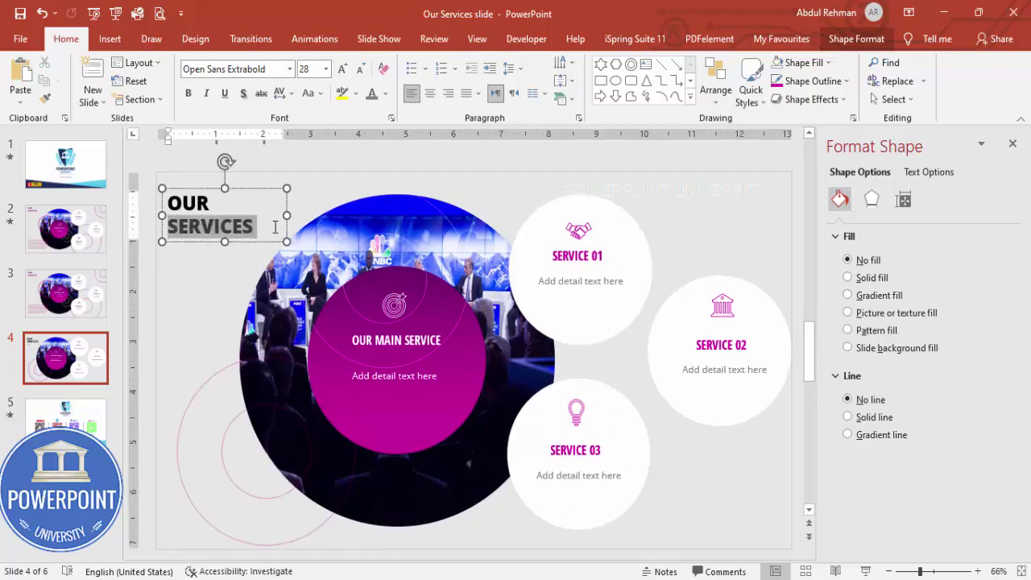
left_click(384, 94)
left_click(378, 250)
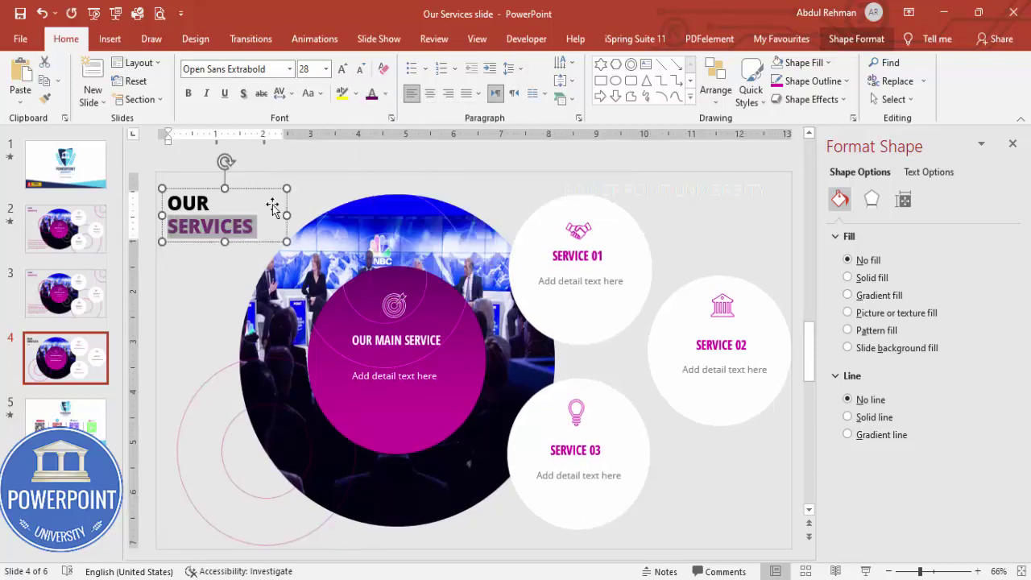
double_click(208, 202)
left_click(384, 93)
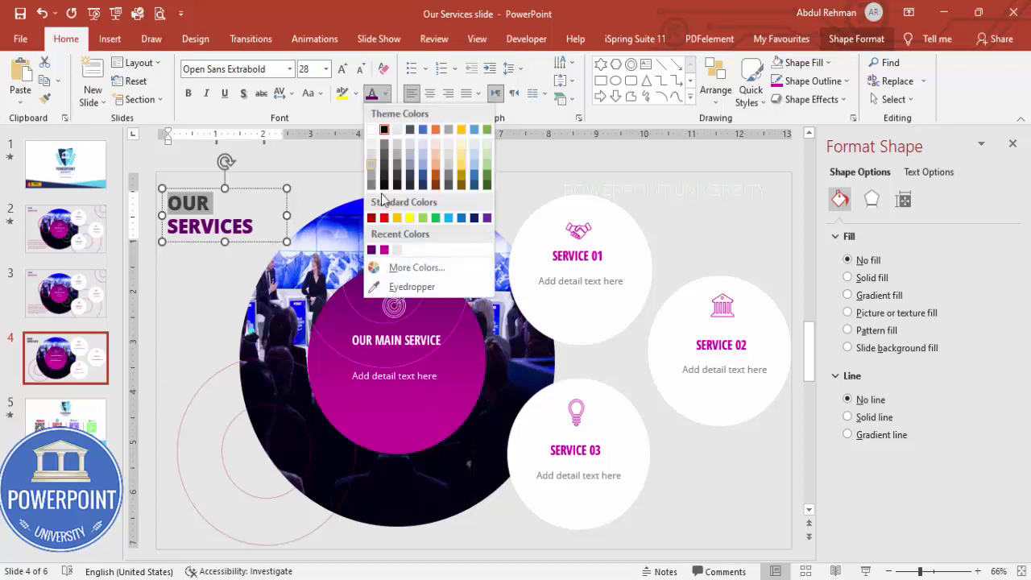
left_click(384, 251)
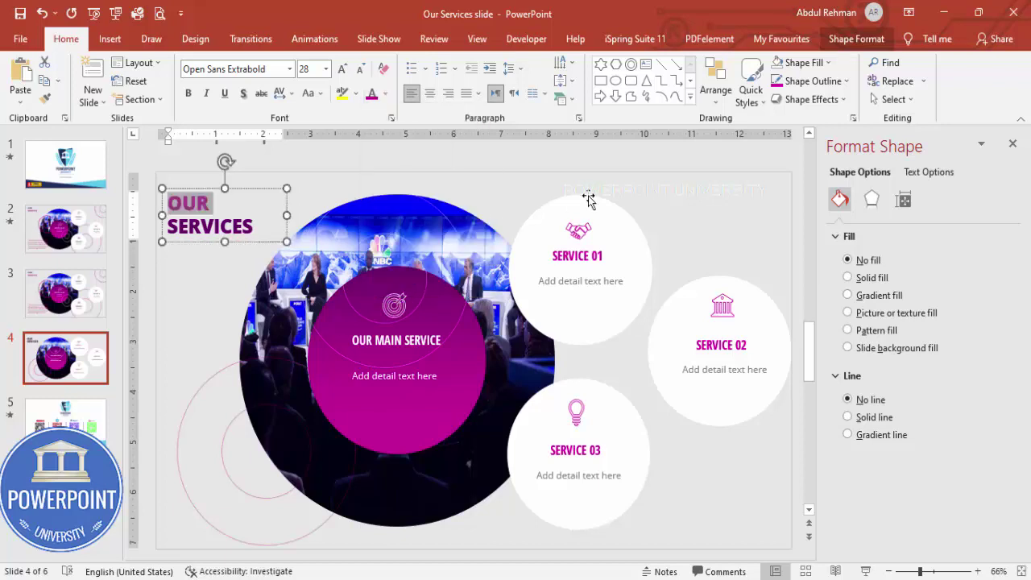
left_click(734, 210)
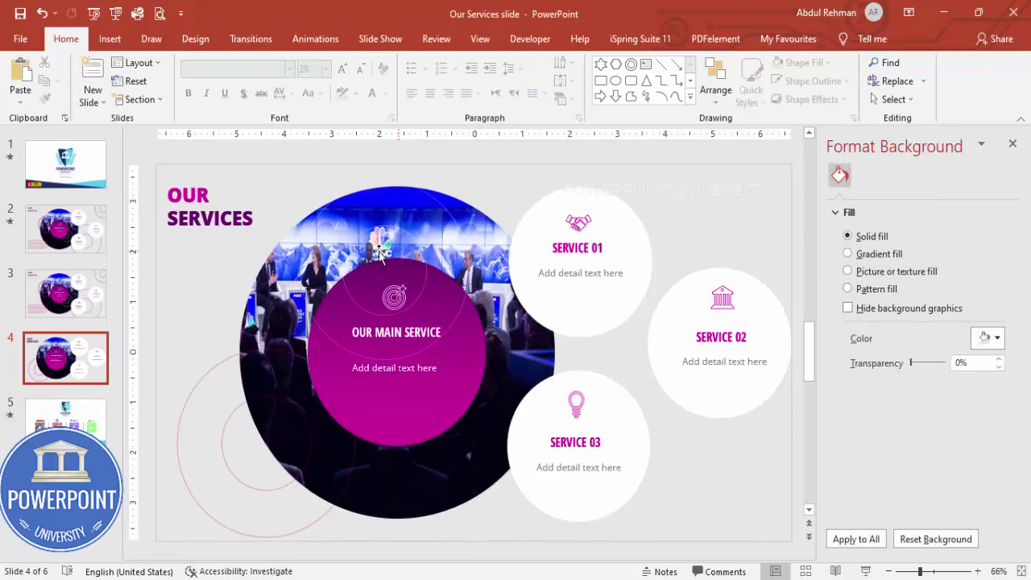
- Add a lower-left text box filled with a lorem ipsum paragraph via =lorem(1)
left_click(111, 40)
left_click(688, 90)
left_click_drag(198, 434, 398, 524)
type("=lorem(1)")
key("Return")
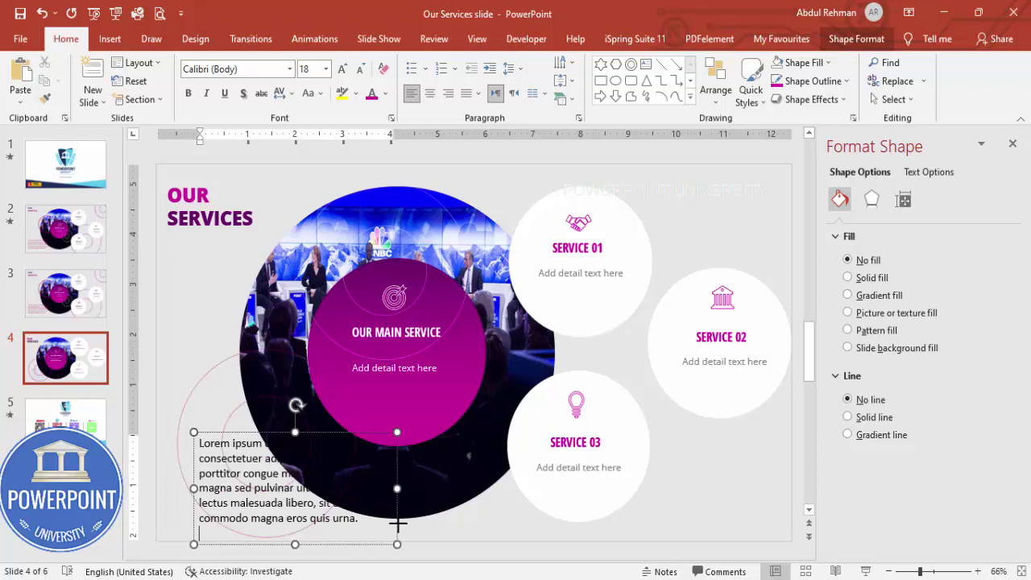
left_click_drag(223, 435, 195, 427)
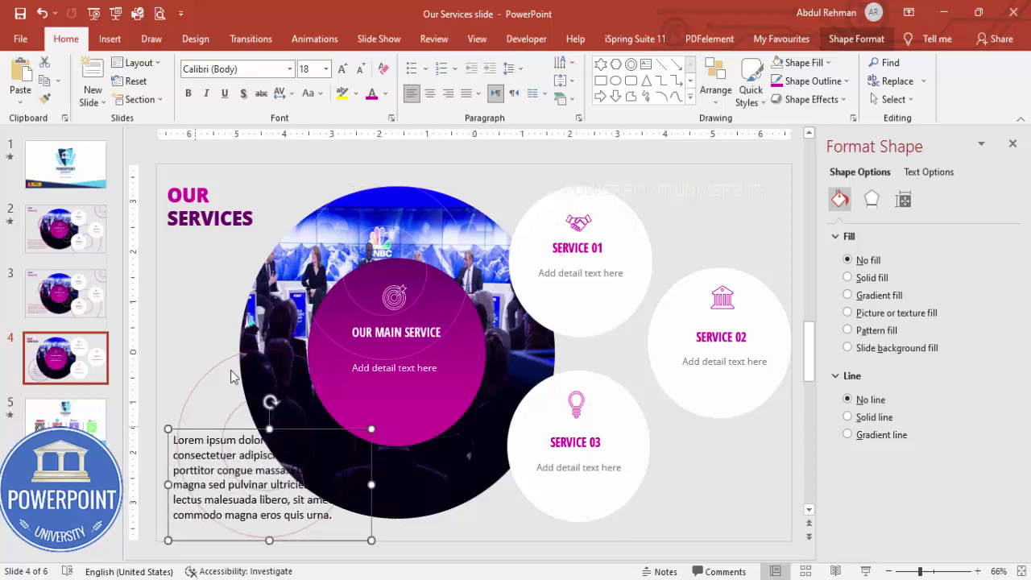
- Format the paragraph in Dark Purple, Open Sans, at 14 pt
left_click(385, 93)
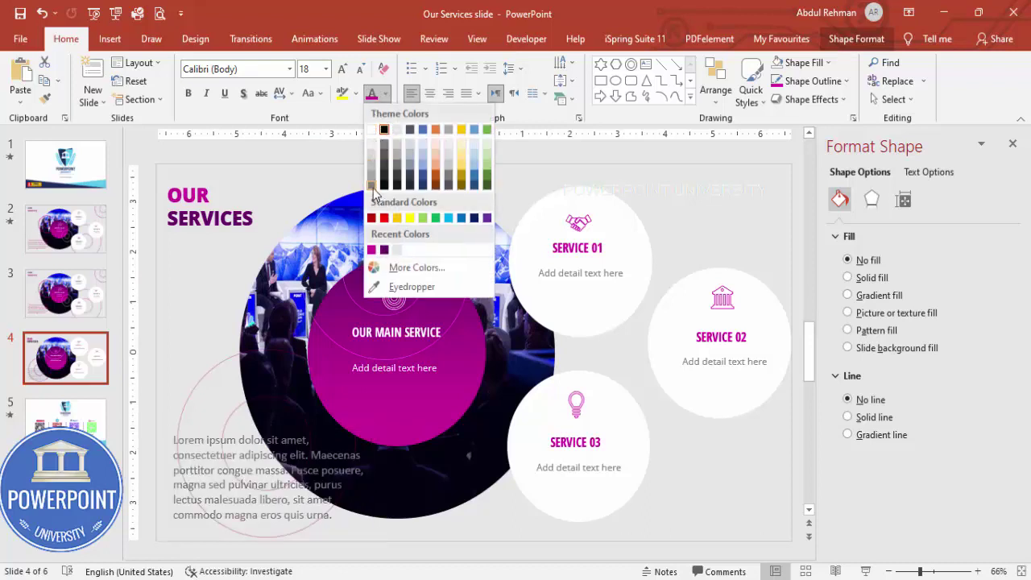
left_click(384, 251)
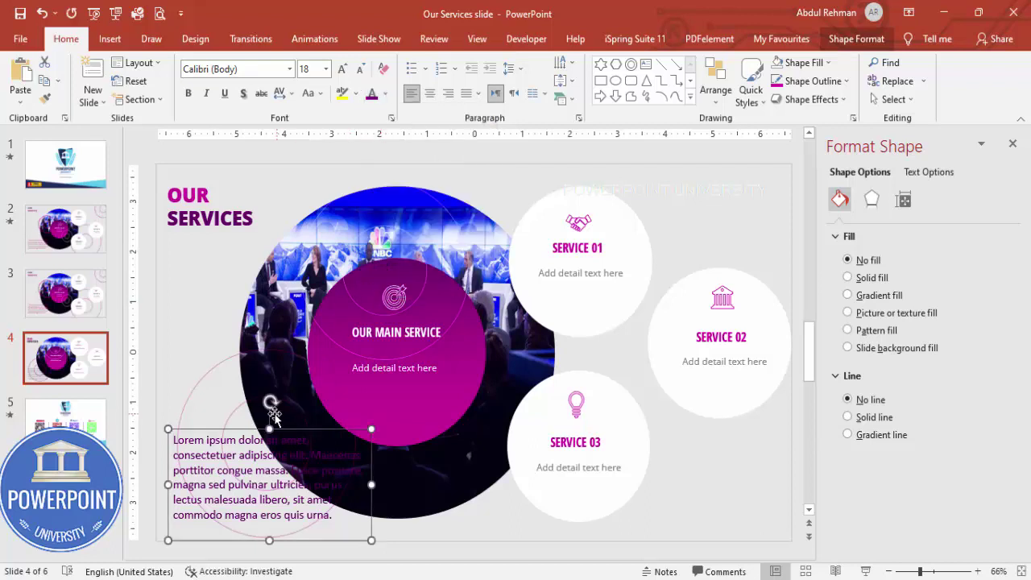
left_click(271, 71)
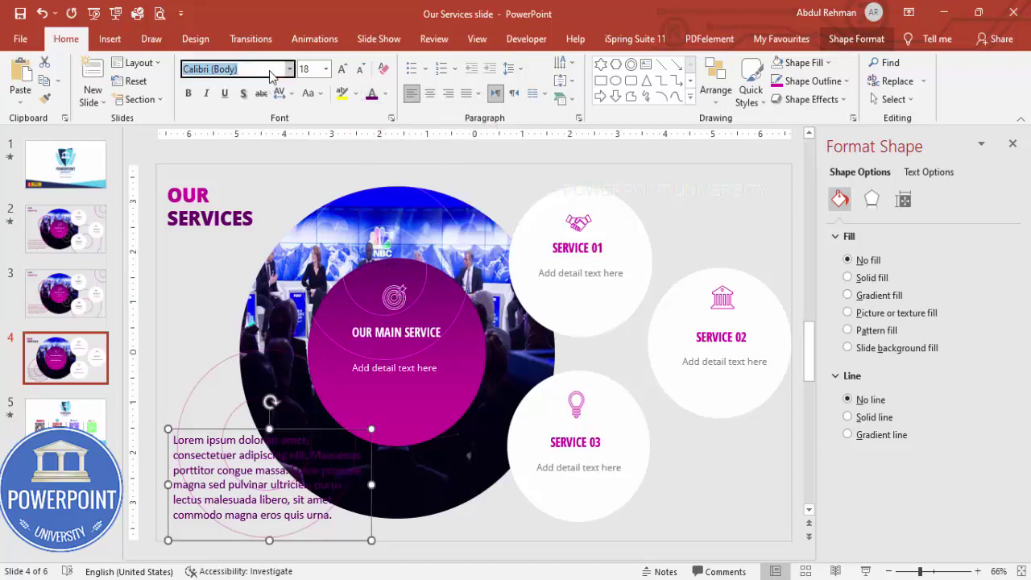
type("Open Sans Extrabold")
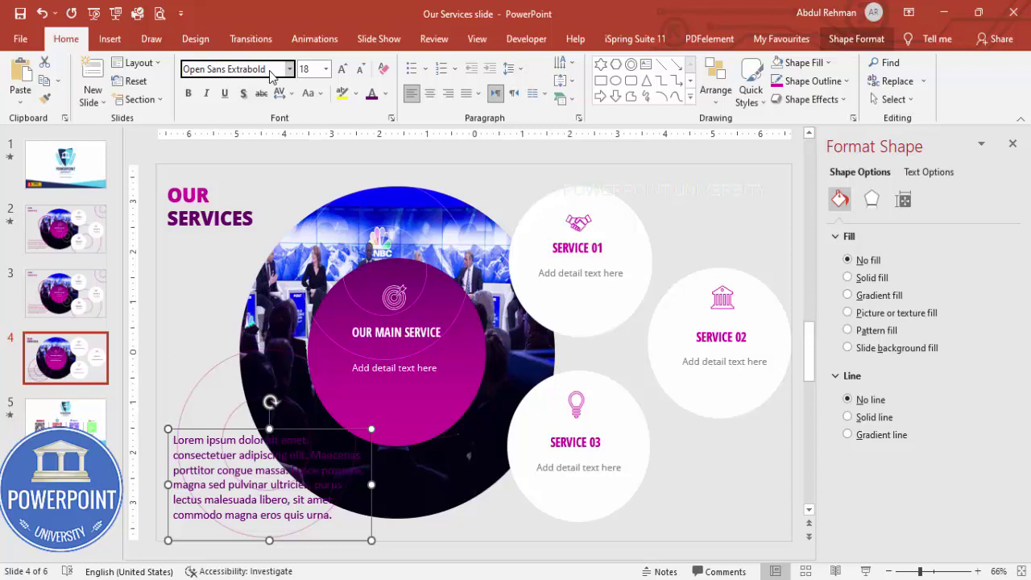
key("Return")
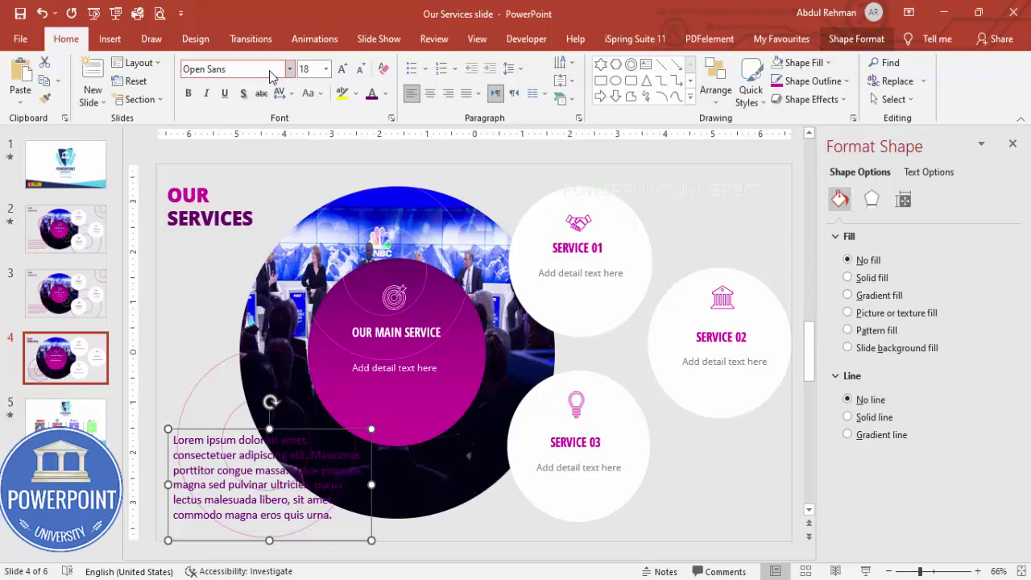
left_click(360, 70)
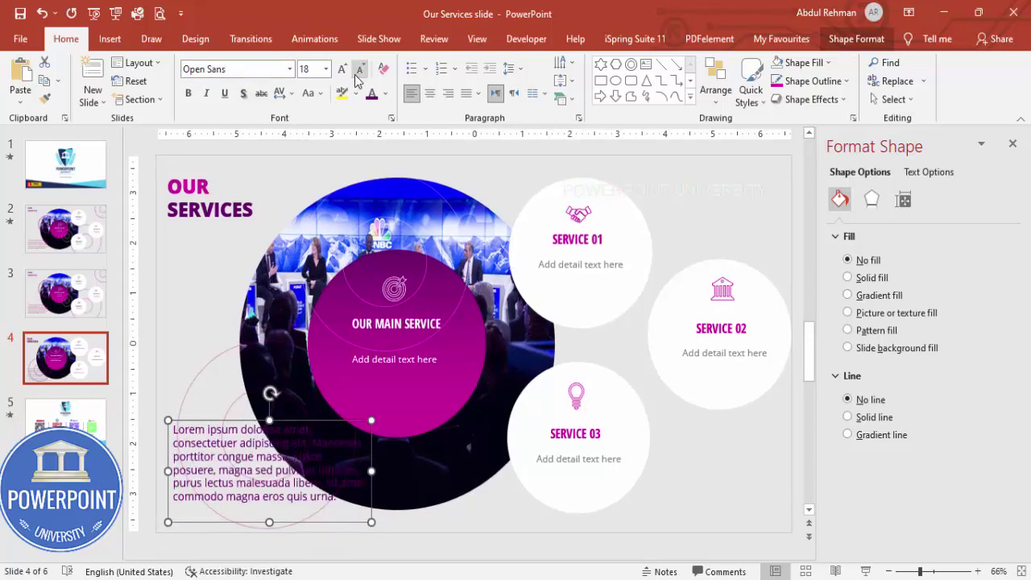
left_click(359, 71)
left_click(676, 219)
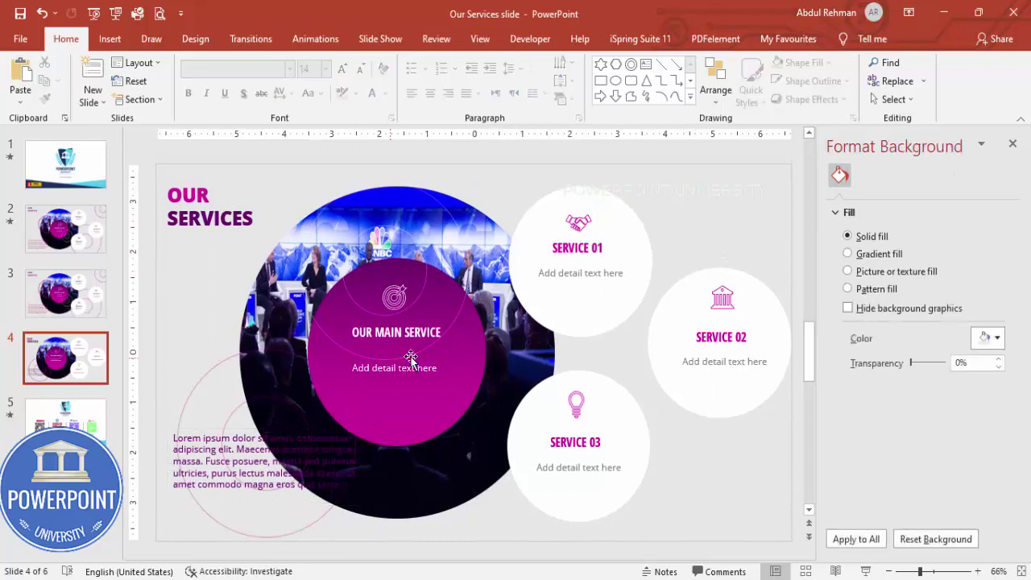
- Group the Service 03 and Service 02 circles each with their icon, title and detail text
left_click_drag(686, 534, 444, 347)
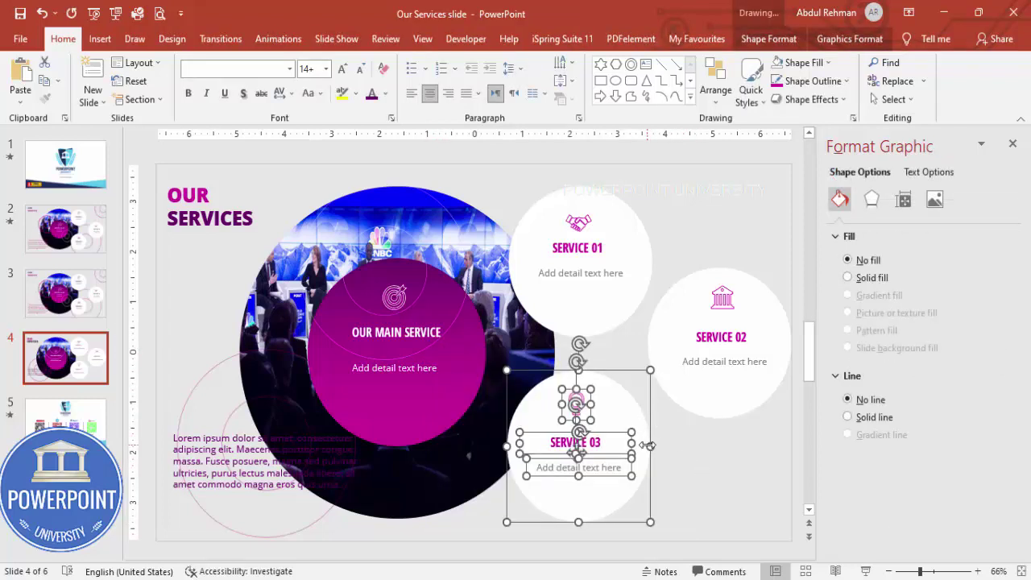
key("ctrl+g")
left_click(719, 296)
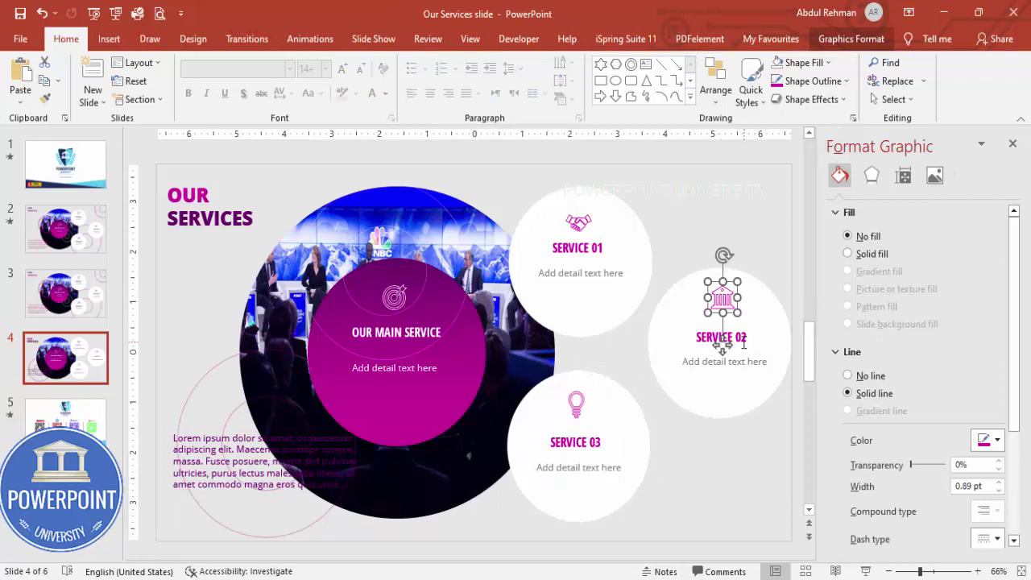
left_click(722, 340, "shift")
left_click(732, 362, "shift")
left_click(732, 402, "shift")
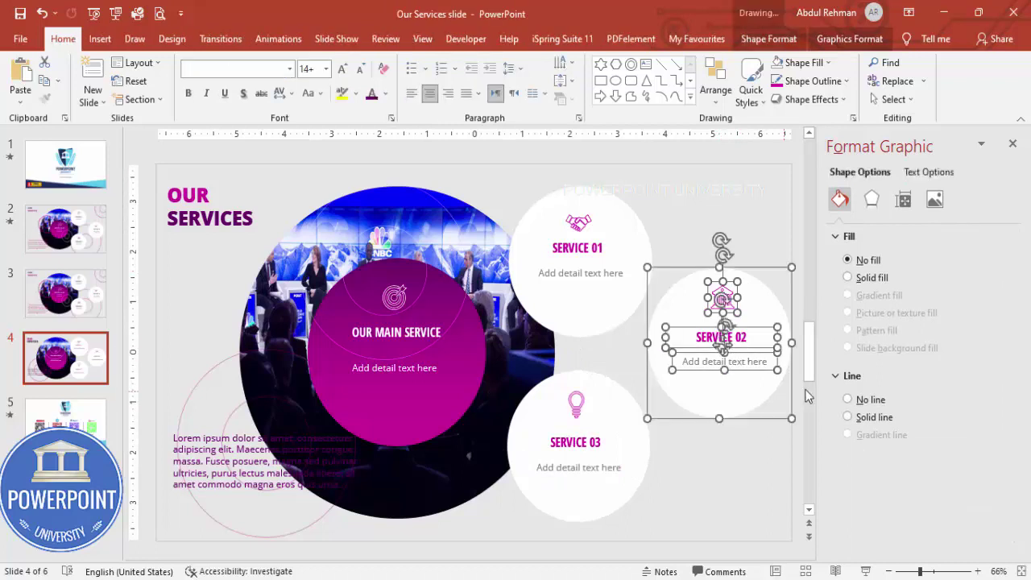
key("ctrl+g")
- Group the Service 01 circle and the magenta main-service circle with their icons and texts
left_click(579, 222)
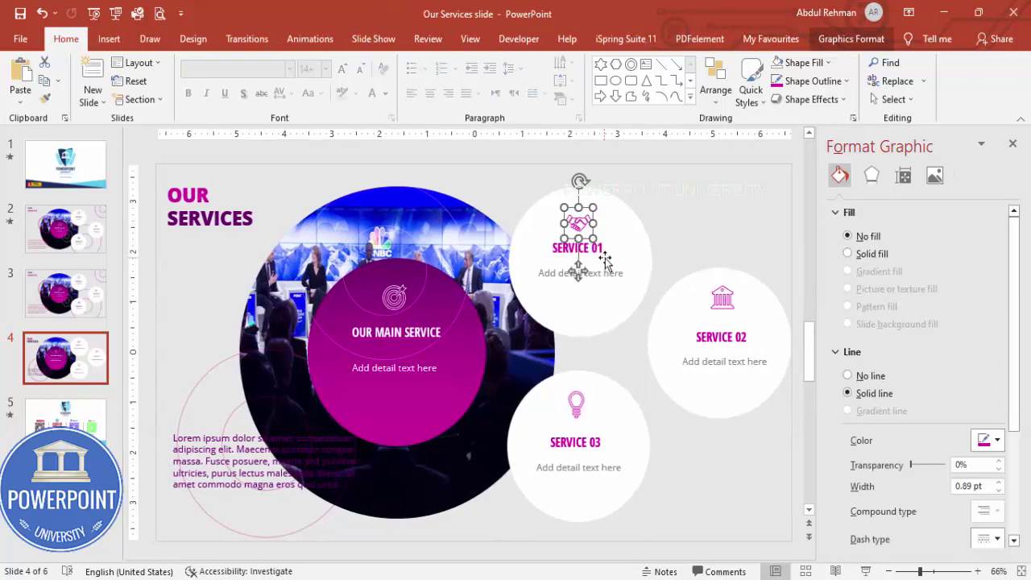
left_click(604, 249, "shift")
left_click(610, 268, "shift")
left_click(610, 299, "shift")
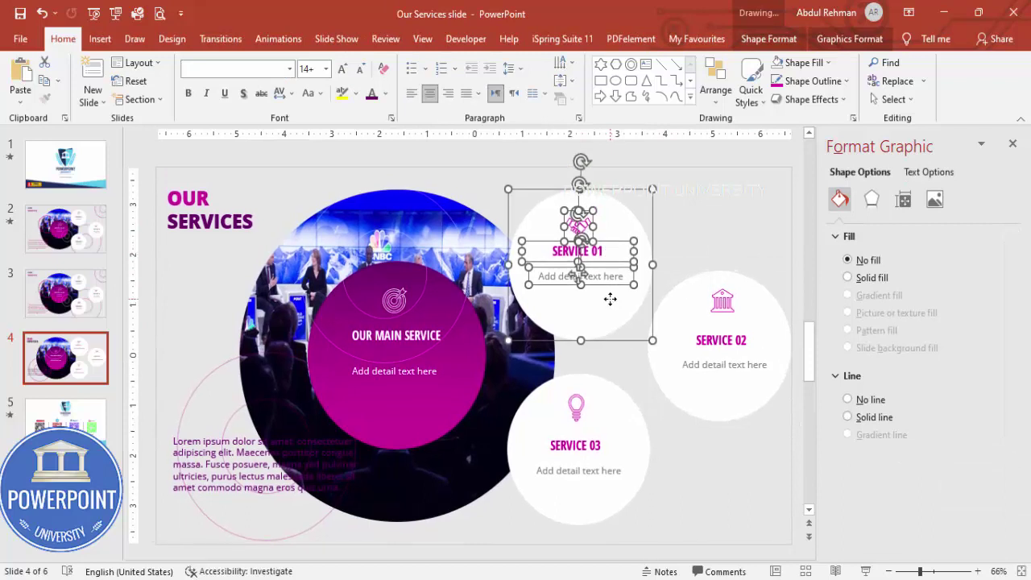
key("ctrl+g")
left_click(395, 297)
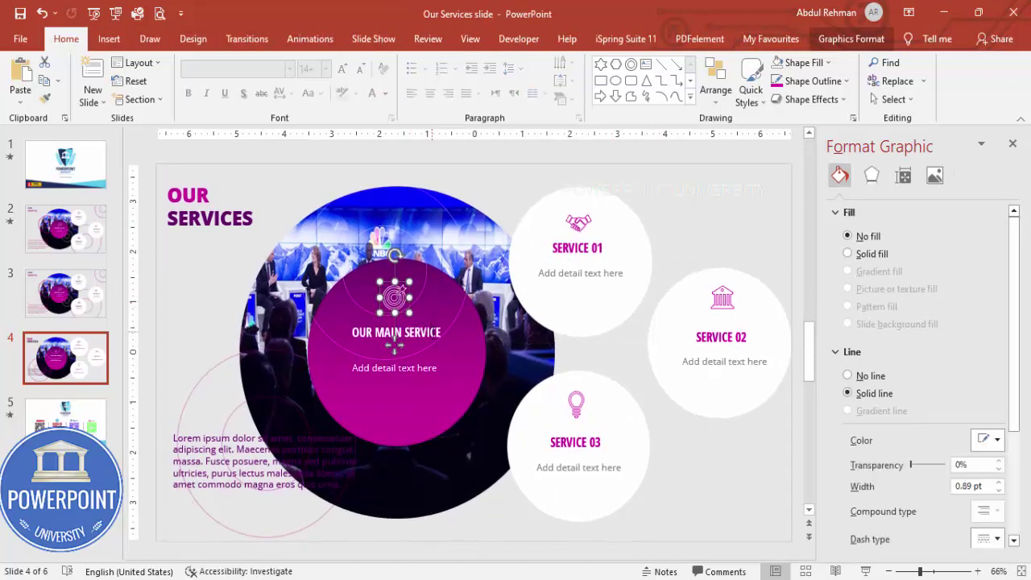
left_click(395, 332, "shift")
left_click(395, 367, "shift")
left_click(425, 400, "shift")
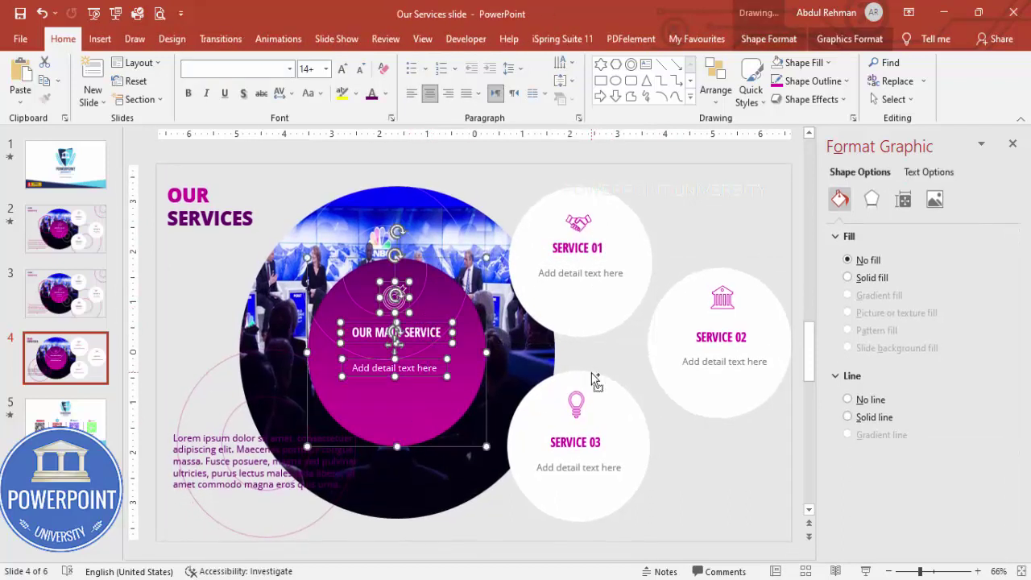
key("ctrl+g")
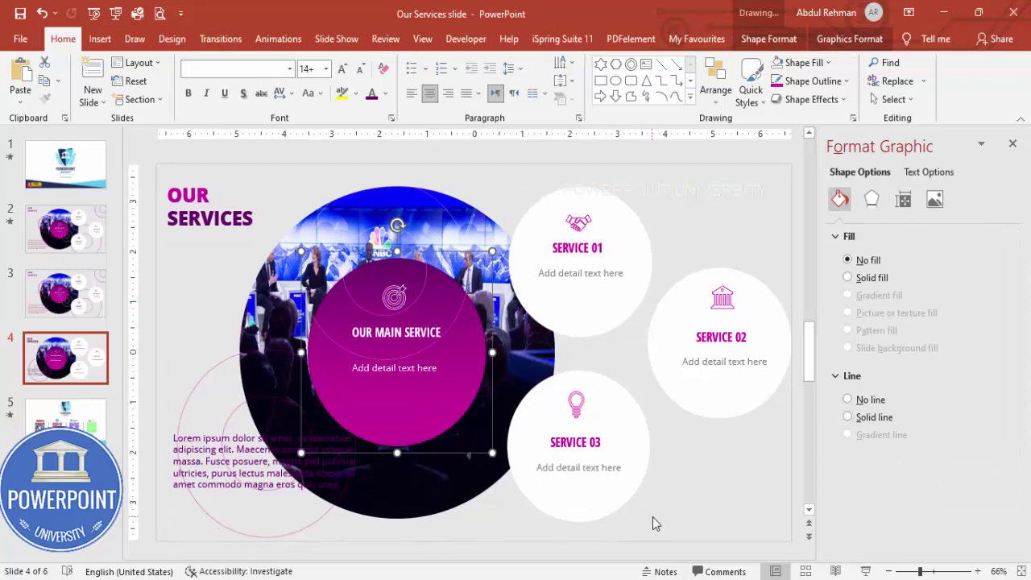
- Close the formatting pane and show the Animation Pane
left_click(1020, 150)
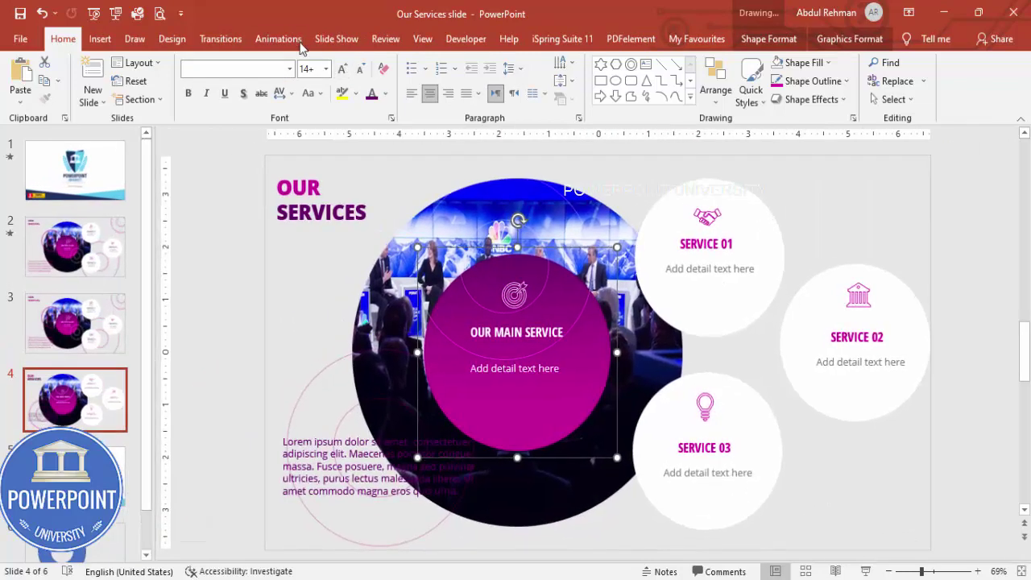
left_click(290, 40)
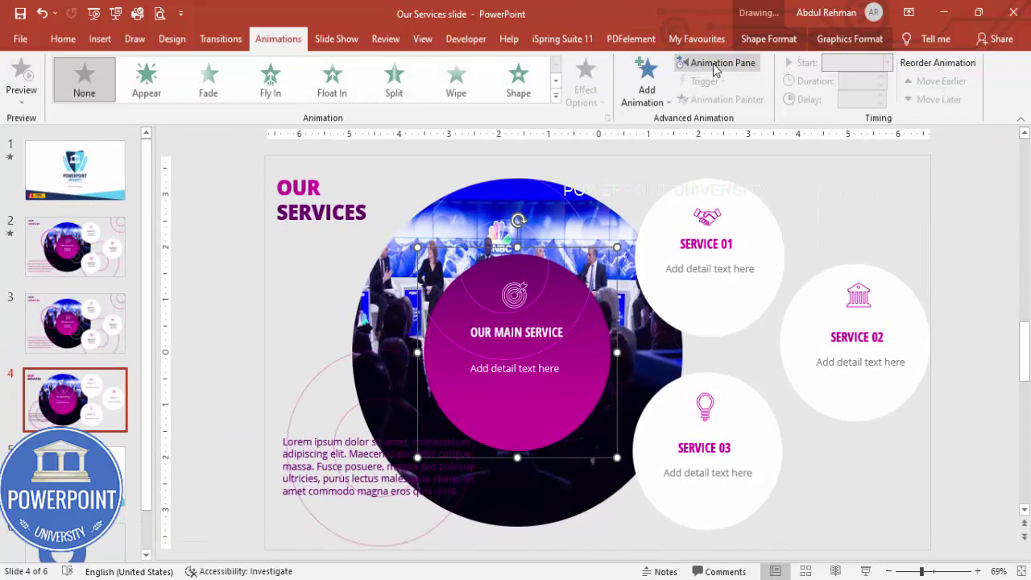
left_click(716, 62)
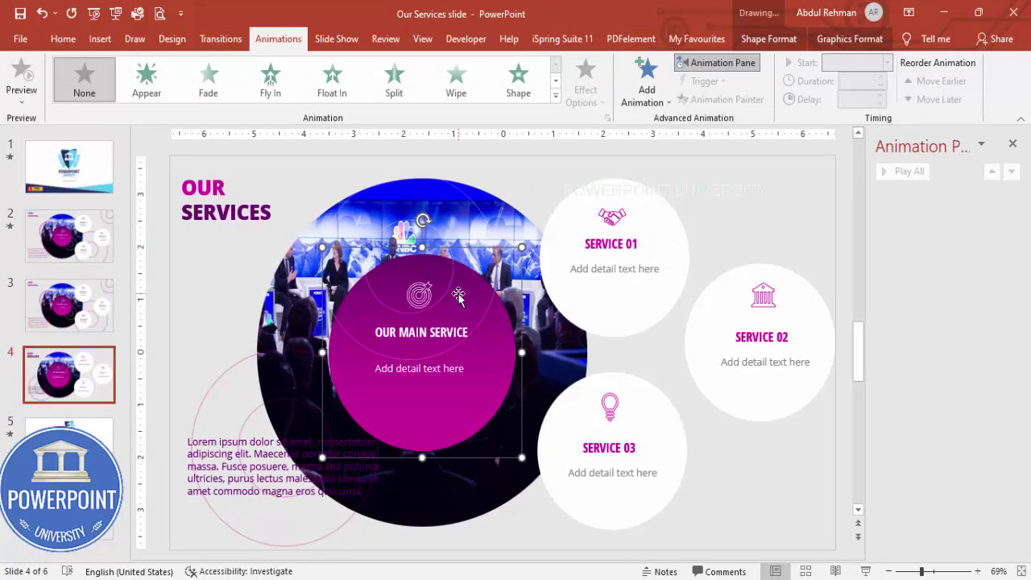